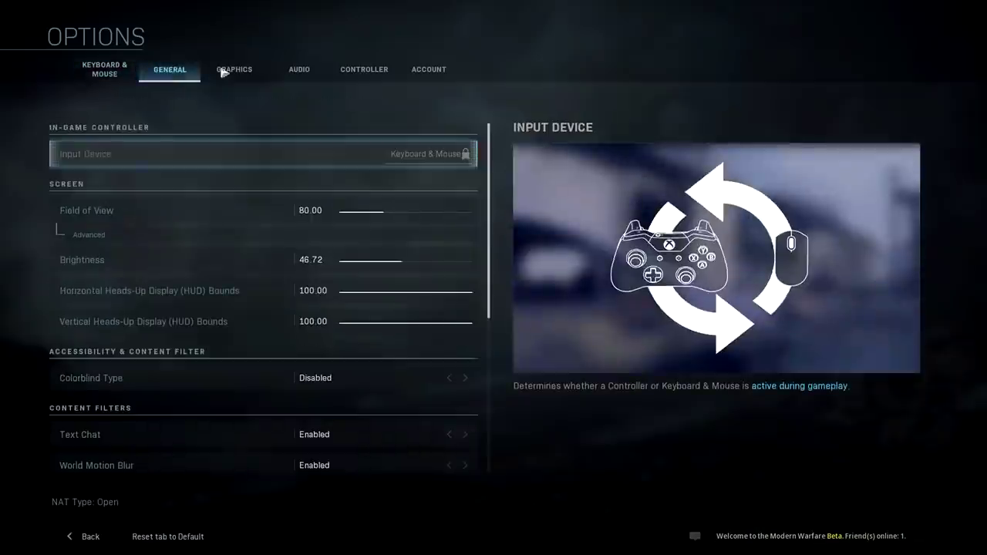
- Browse the Graphics, Audio and Controller option tabs, ending on Keyboard & Mouse mouse settings
left_click(299, 69)
left_click(364, 70)
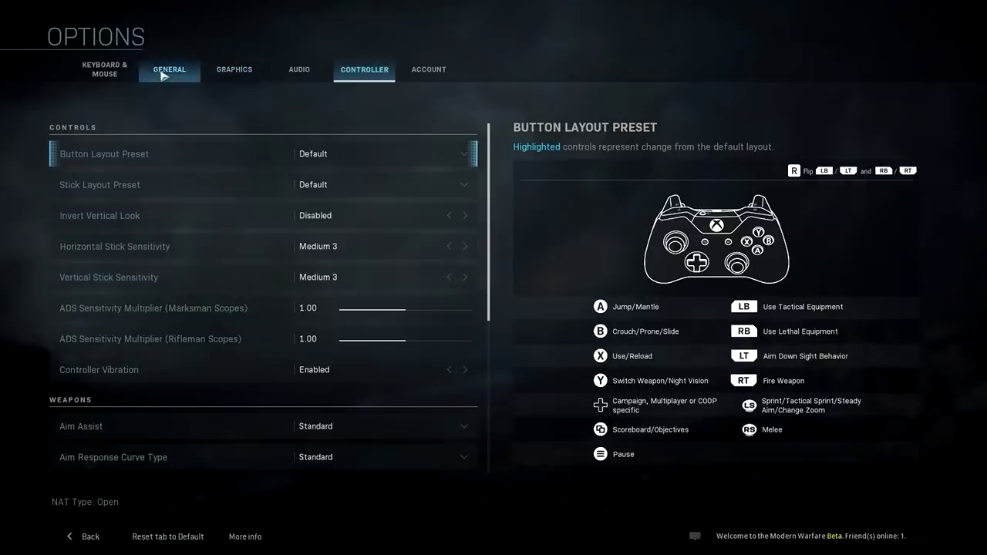
left_click(169, 73)
left_click(123, 77)
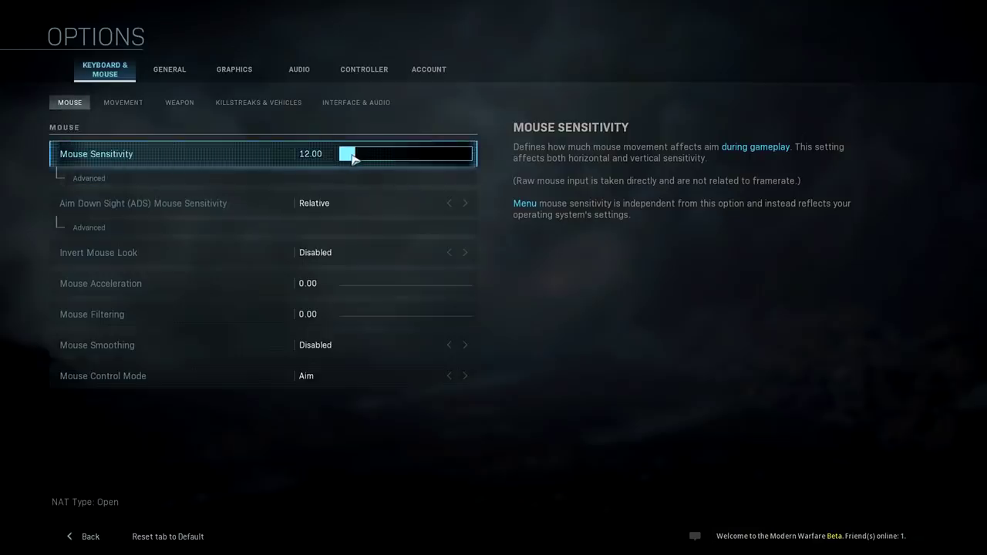
- Lower Mouse Sensitivity from 12.00 to 8.89 after viewing its advanced multipliers
left_click(181, 178)
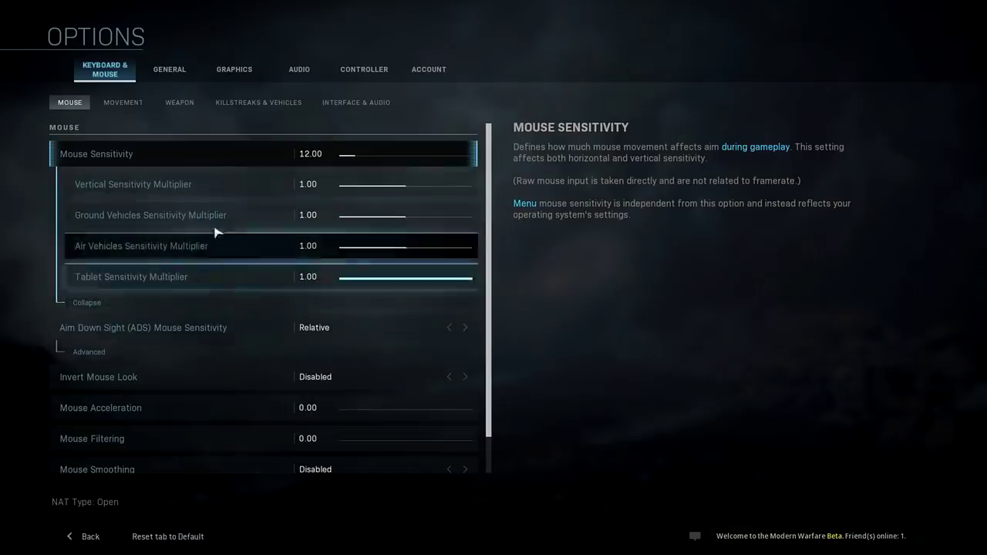
left_click(92, 290)
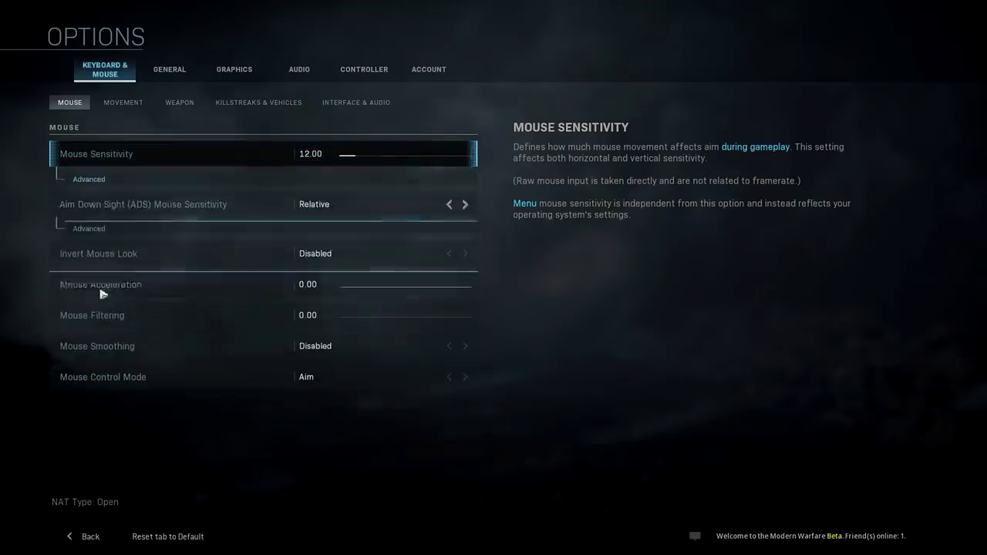
left_click(351, 154)
- Leave ADS Mouse Sensitivity on Relative and expand its advanced settings
left_click(449, 206)
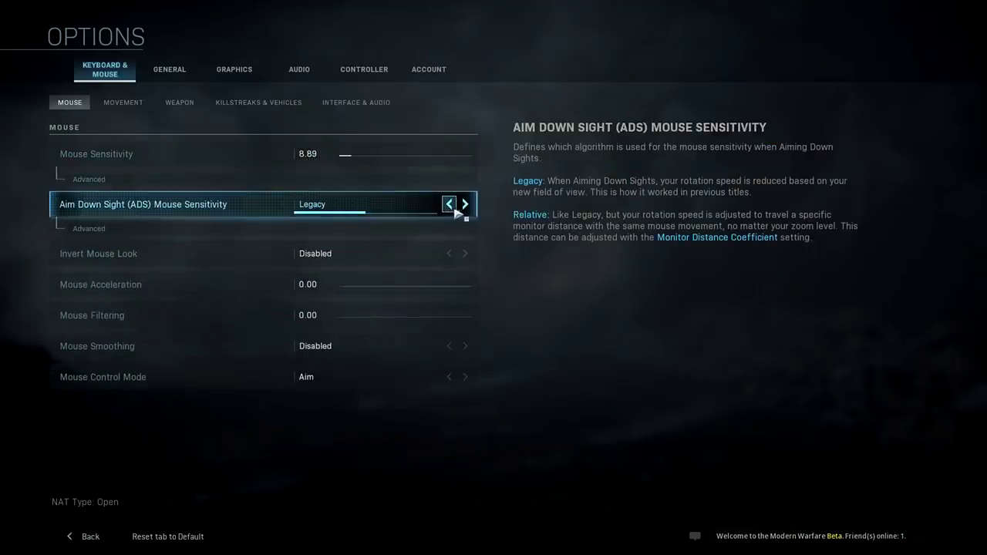
left_click(467, 205)
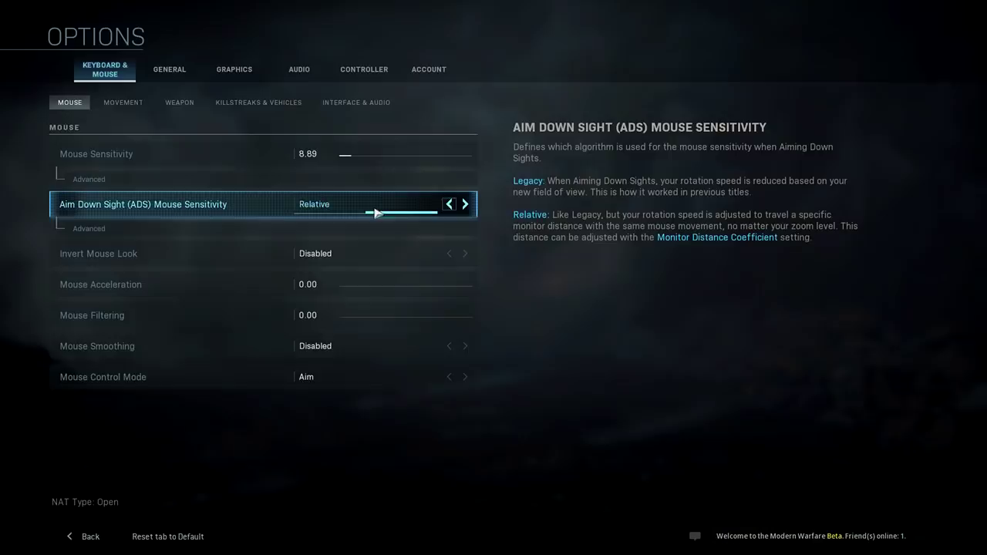
left_click(155, 228)
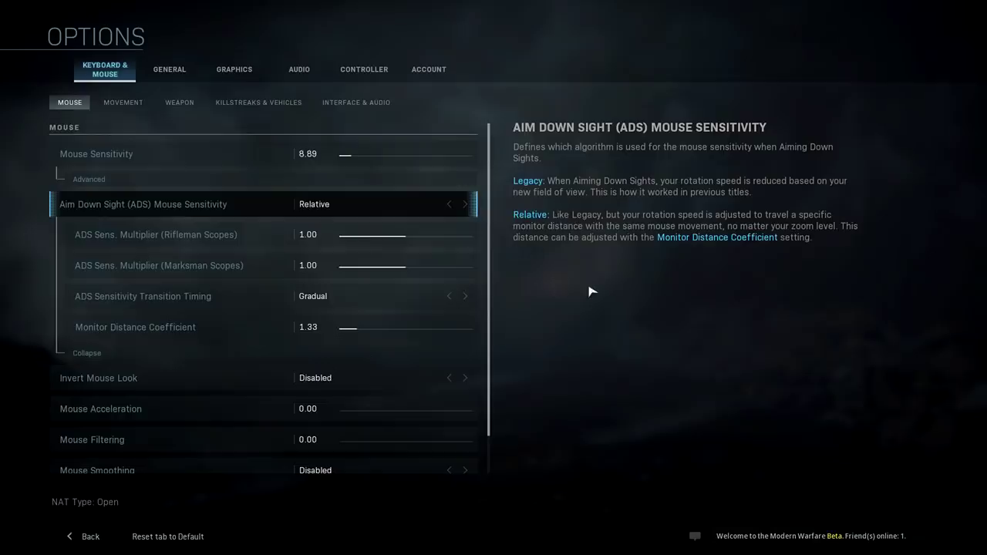
- Collapse the advanced ADS settings and leave Mouse Control Mode on Aim, then view Movement
left_click(86, 353)
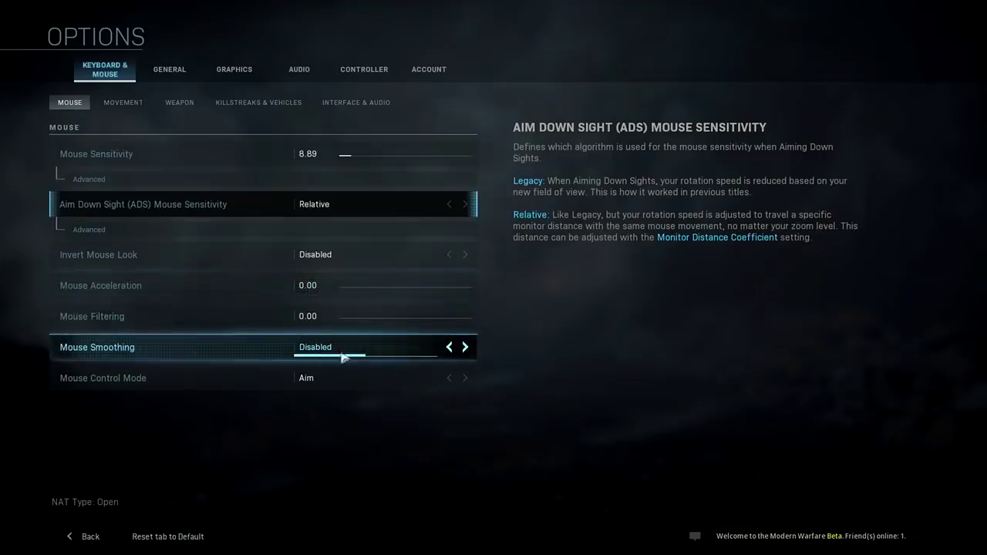
left_click(466, 378)
left_click(466, 378)
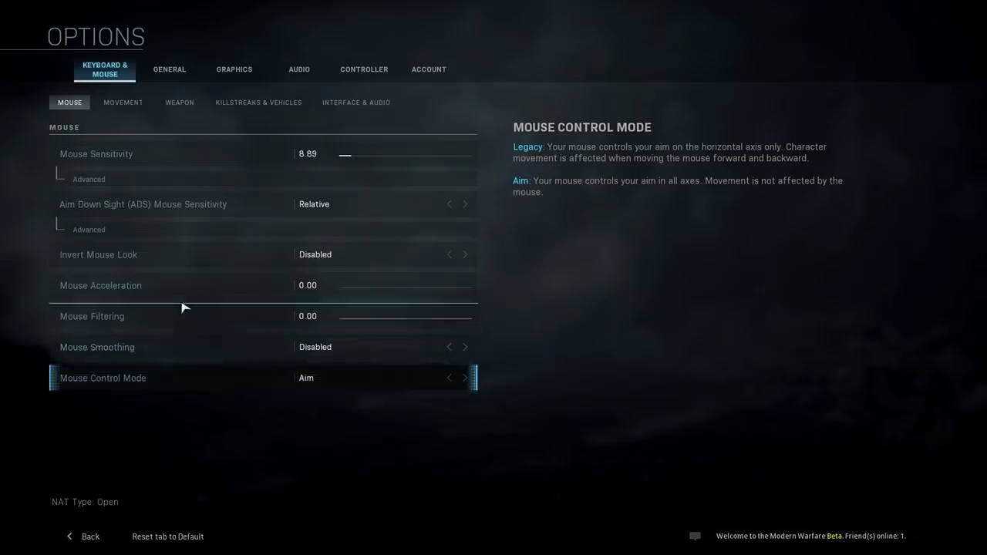
left_click(127, 102)
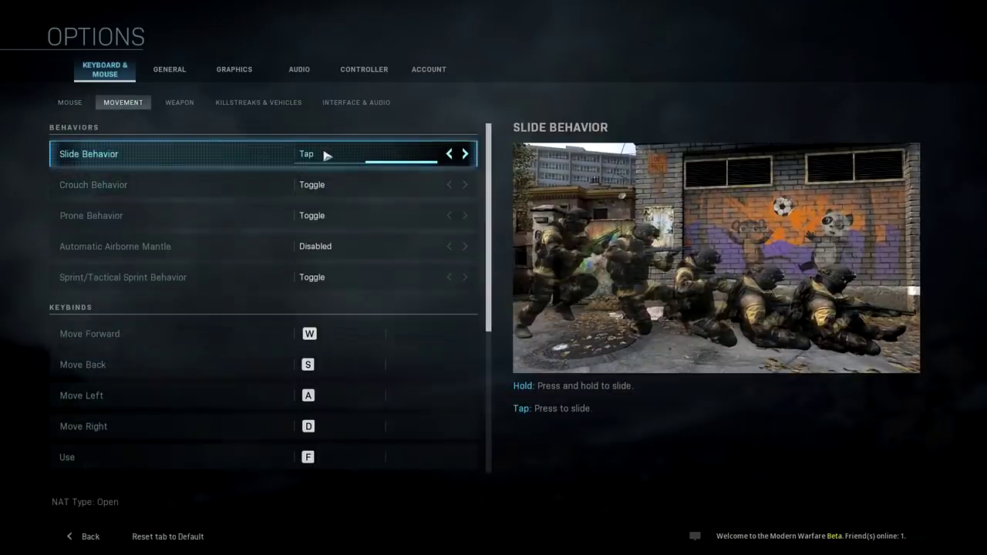
- Leave Slide Behavior on Tap and review the movement keybinds before moving to Weapon settings
left_click(447, 155)
left_click(464, 156)
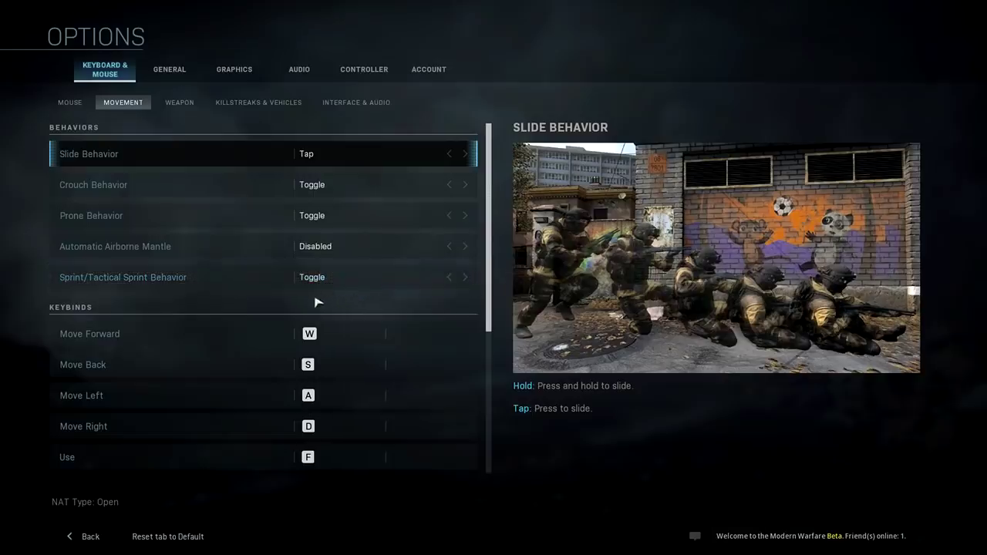
scroll(347, 298, "down", 2)
left_click_drag(483, 221, 480, 316)
scroll(277, 231, "down", 3)
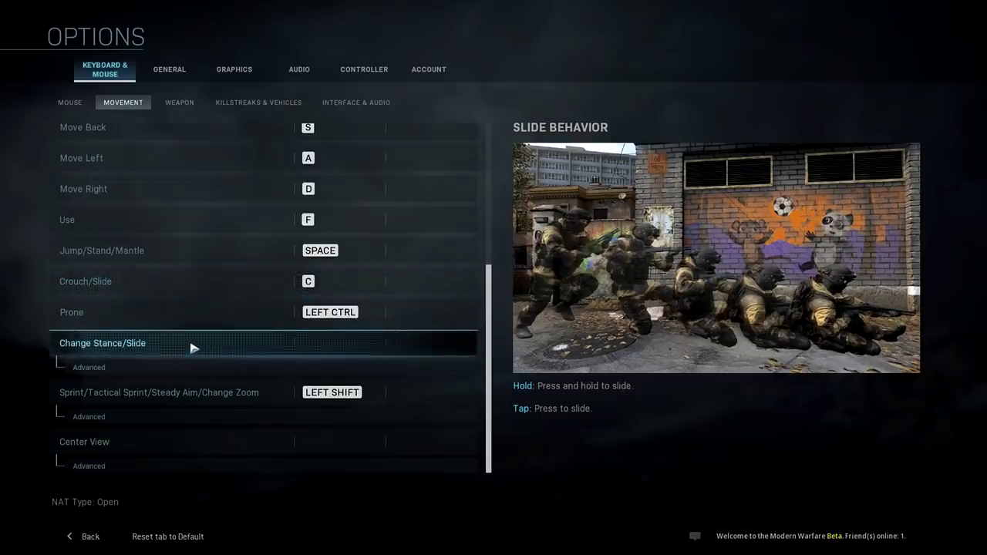
scroll(182, 324, "up", 3)
left_click(180, 103)
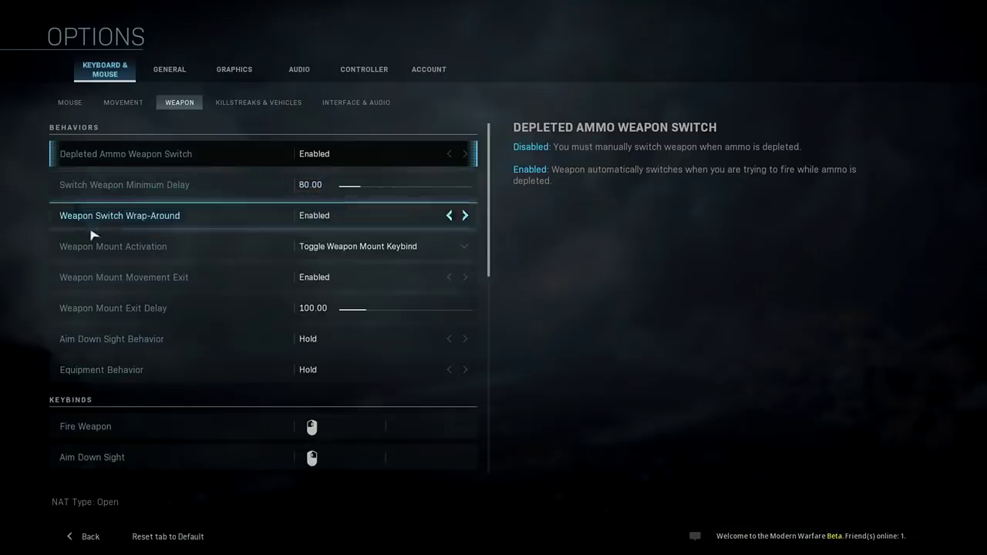
- Read the Weapon Switch Wrap-Around and Equipment Behavior notes, keeping Aim Down Sight Behavior on Hold
left_click(271, 221)
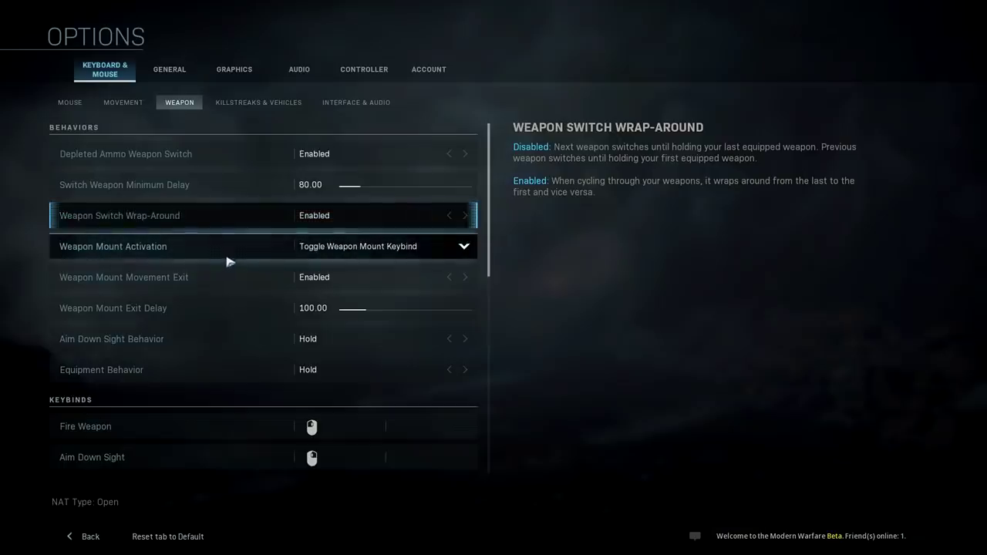
scroll(238, 260, "down", 1)
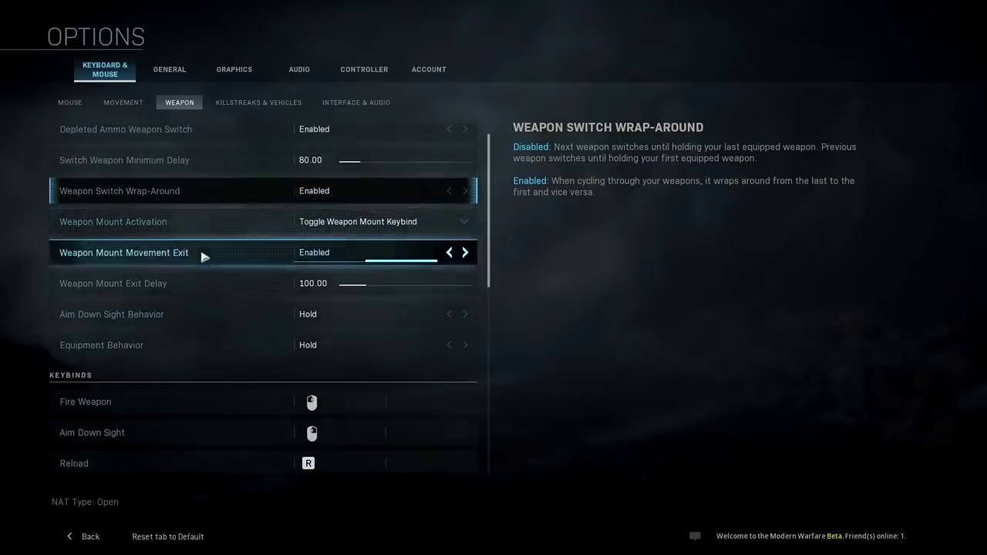
scroll(200, 251, "down", 2)
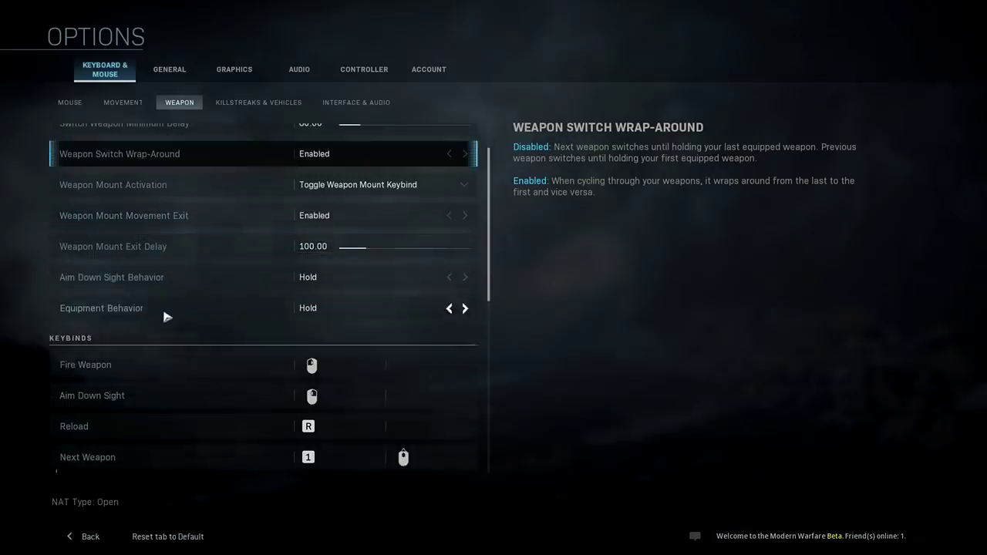
left_click(465, 277)
left_click(450, 280)
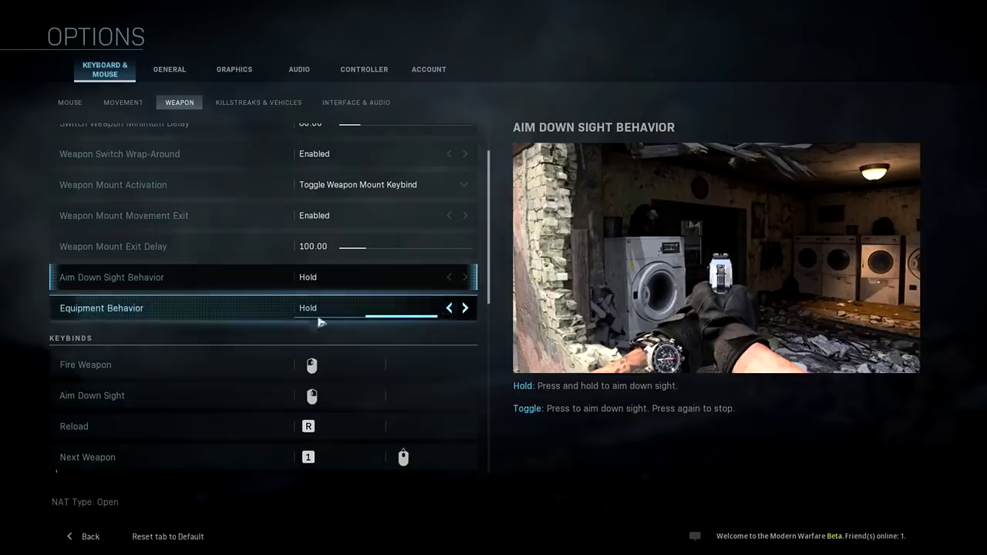
left_click(137, 307)
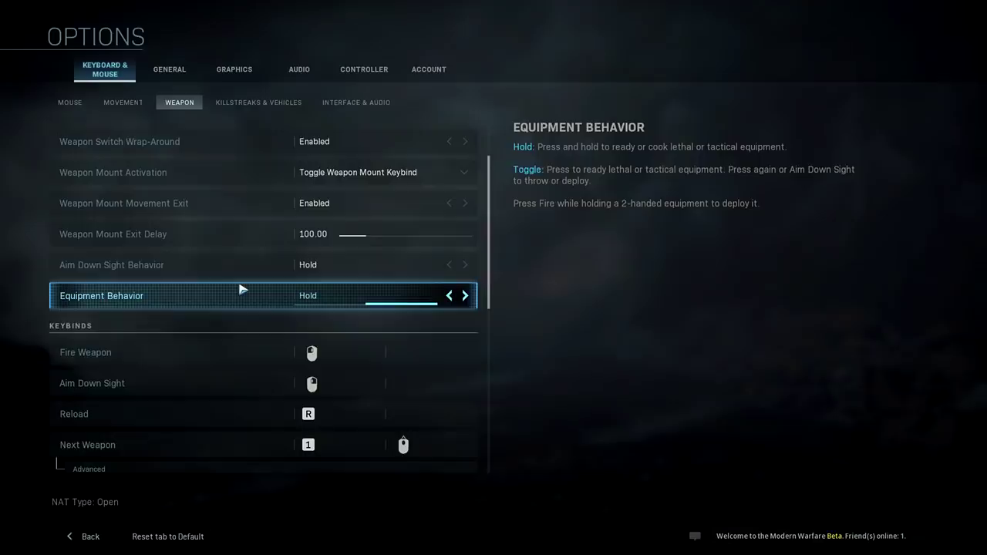
- Scroll through the weapon keybinds, then go to Killstreaks & Vehicles settings
scroll(241, 289, "down", 5)
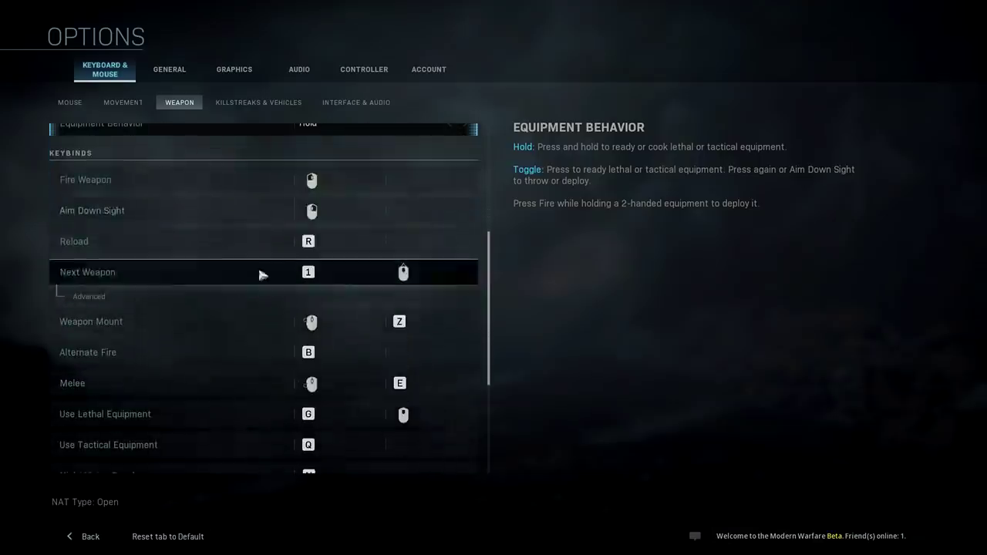
scroll(493, 255, "down", 1)
scroll(496, 262, "up", 1)
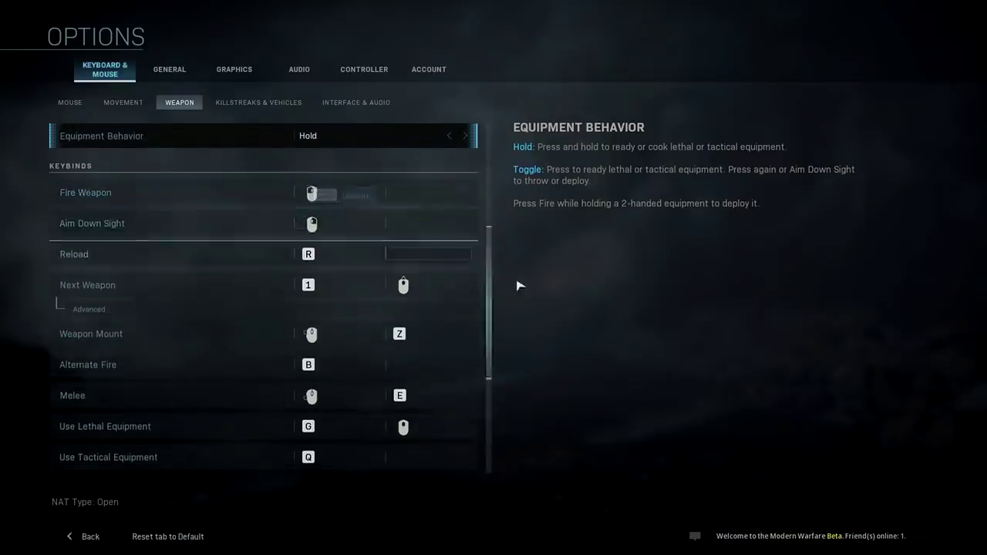
scroll(403, 280, "down", 1)
scroll(416, 278, "down", 5)
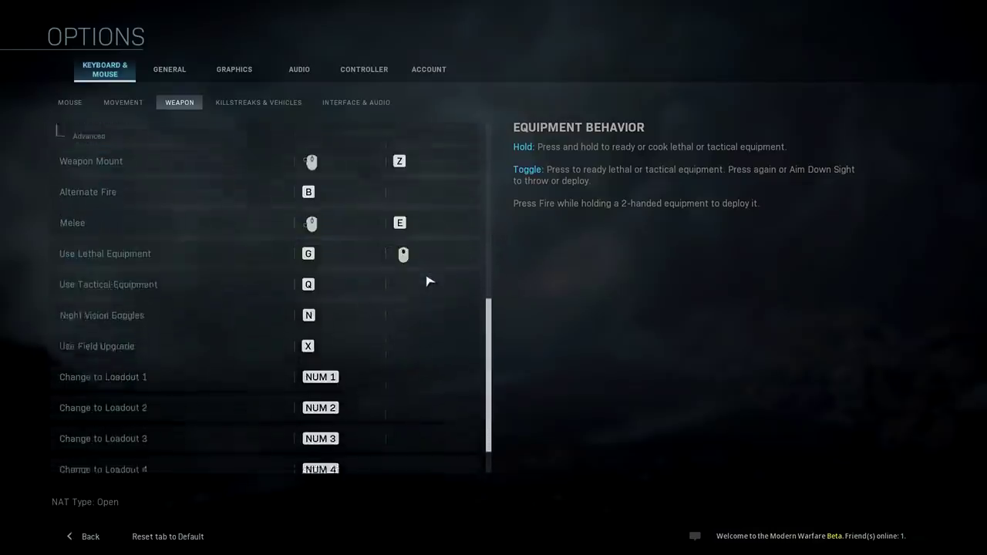
scroll(424, 282, "down", 1)
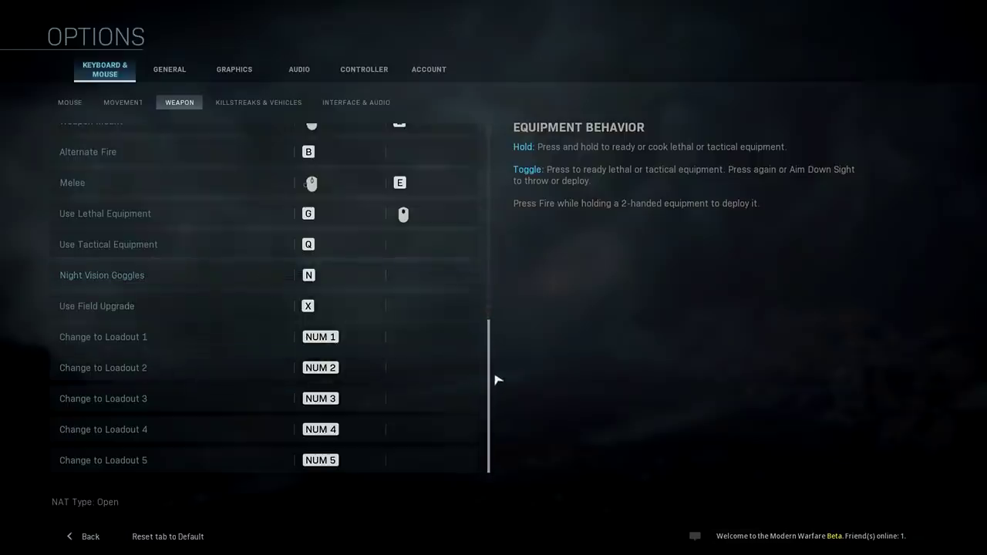
left_click_drag(489, 375, 489, 178)
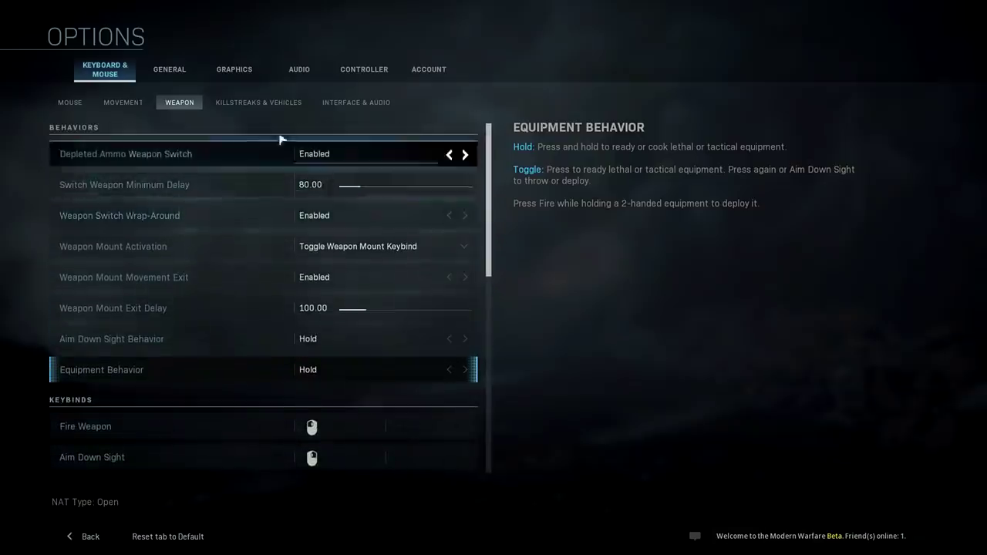
left_click(231, 102)
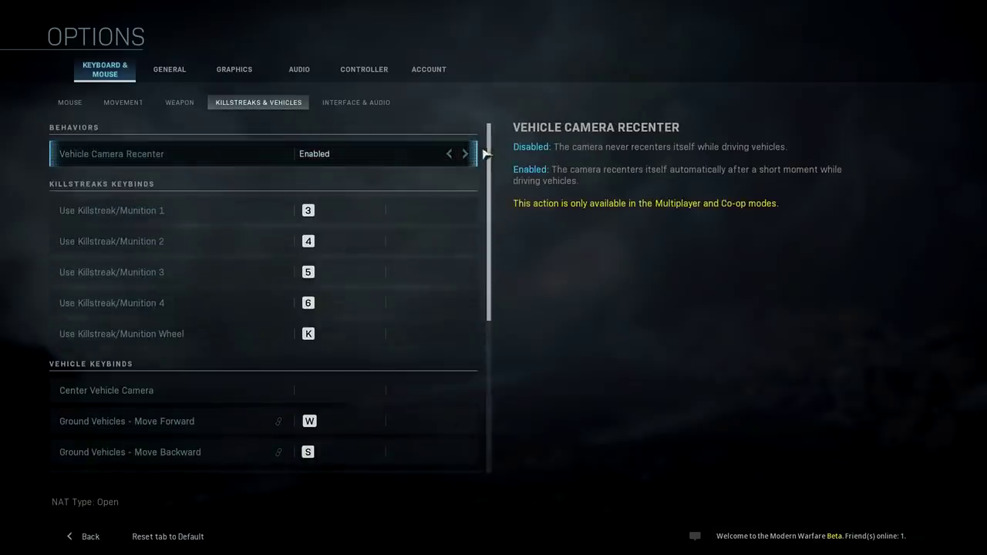
- Review the Killstreaks & Vehicles and Interface & Audio keybinds, then return to General options
left_click_drag(494, 147, 463, 220)
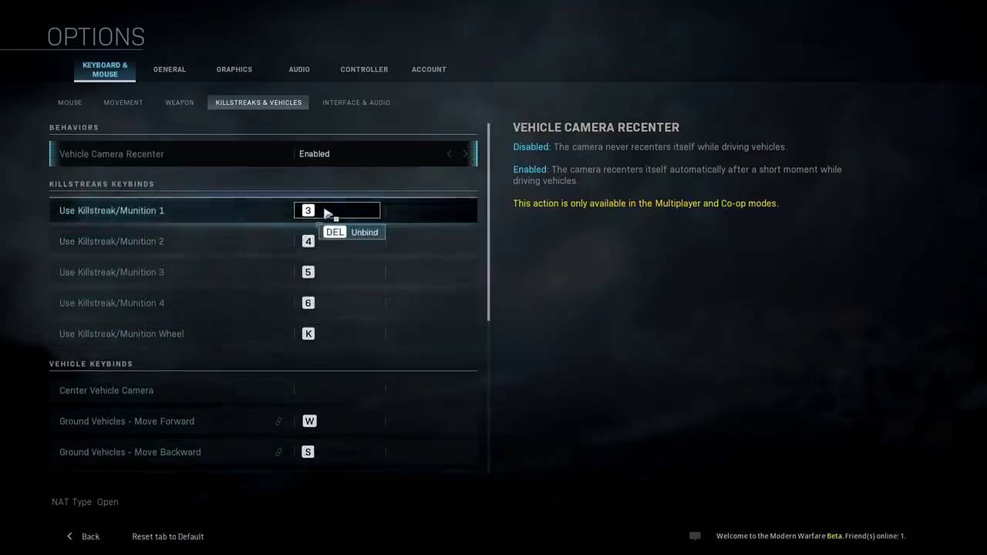
left_click(370, 104)
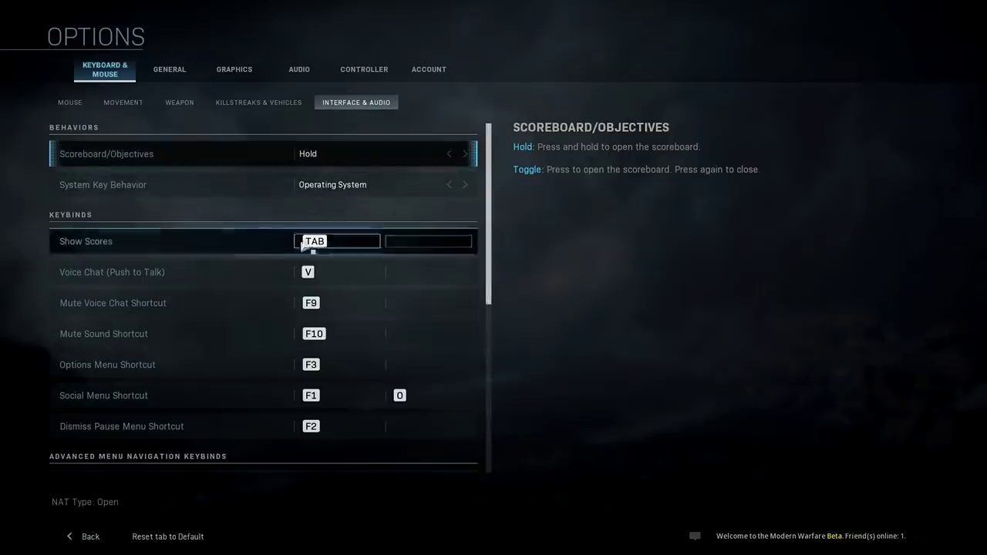
left_click_drag(494, 157, 511, 336)
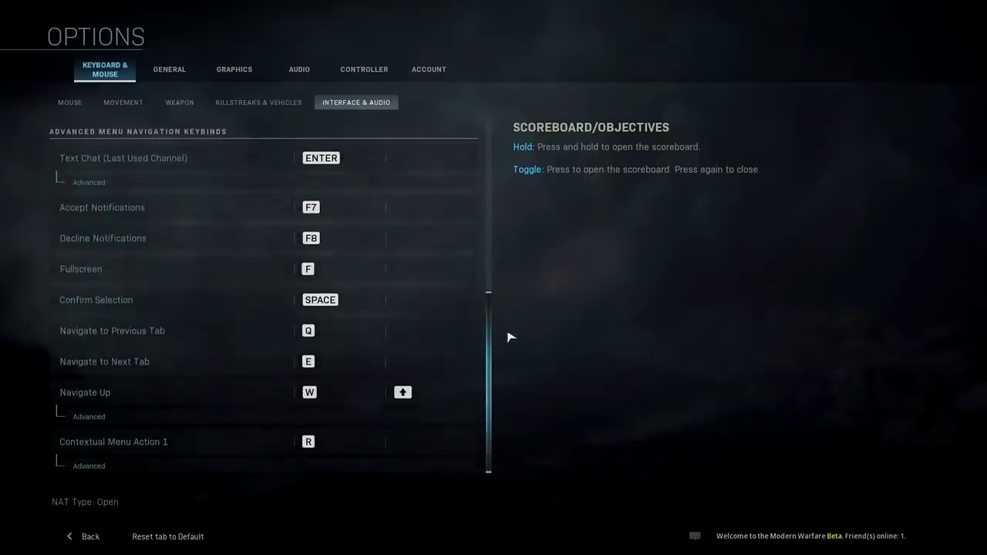
scroll(511, 357, "up", 10)
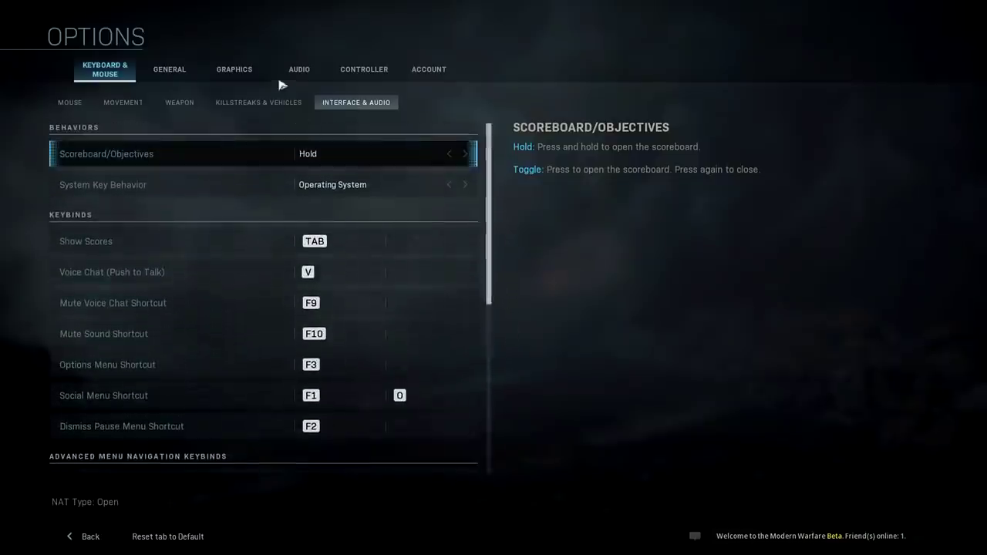
left_click(169, 69)
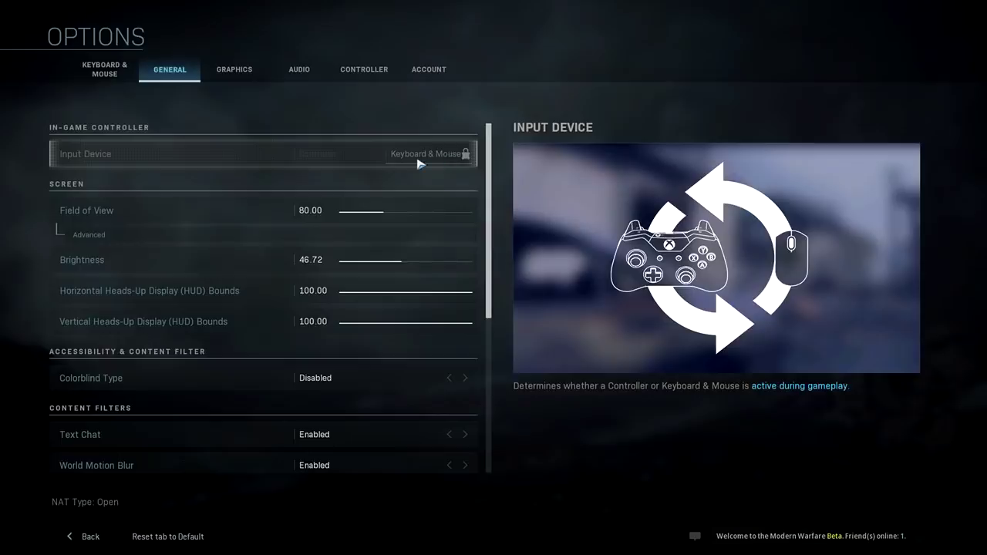
- Set Field of View to 90.81 and expand its advanced options
left_click_drag(386, 211, 462, 217)
left_click_drag(466, 218, 410, 216)
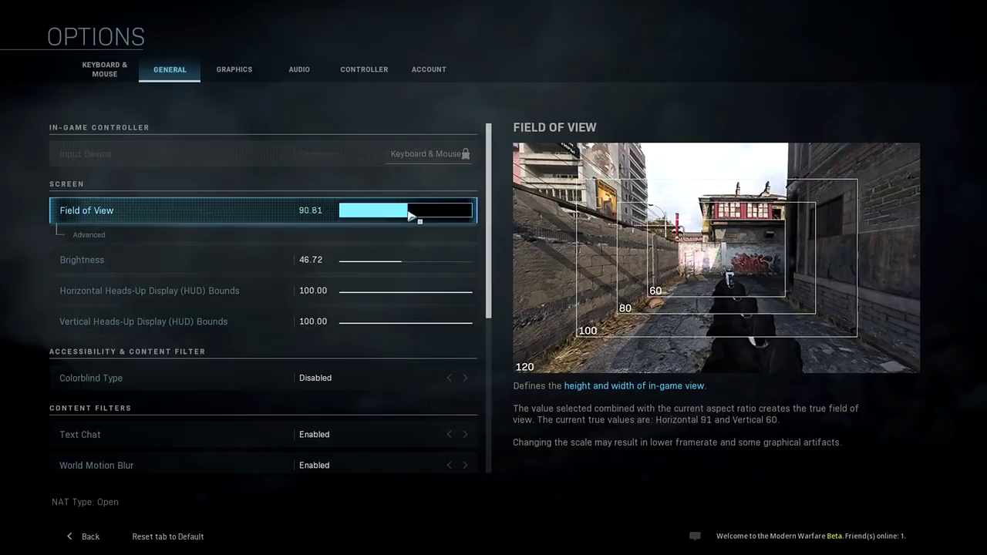
left_click(403, 233)
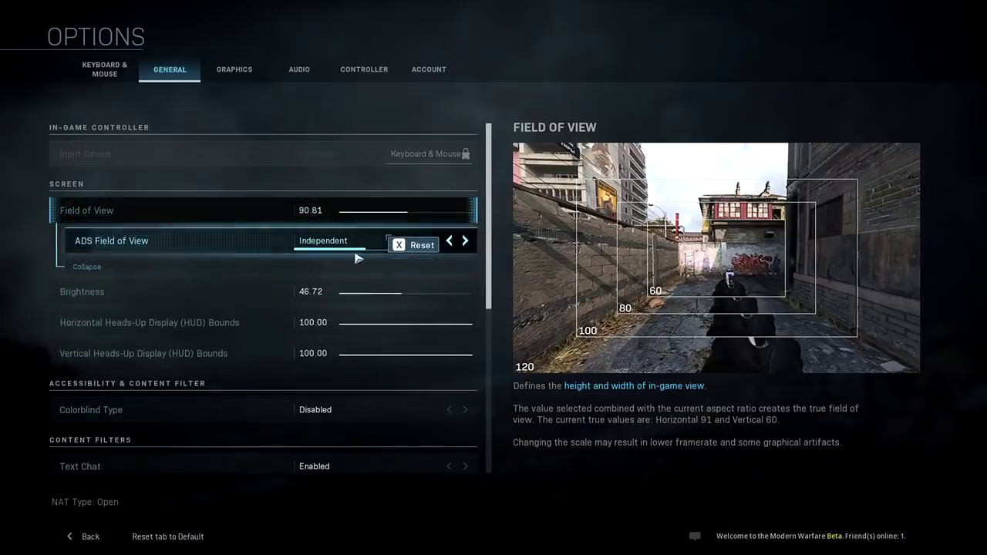
- Try Affected for ADS Field of View, settle on Independent, and collapse the advanced options
left_click(449, 242)
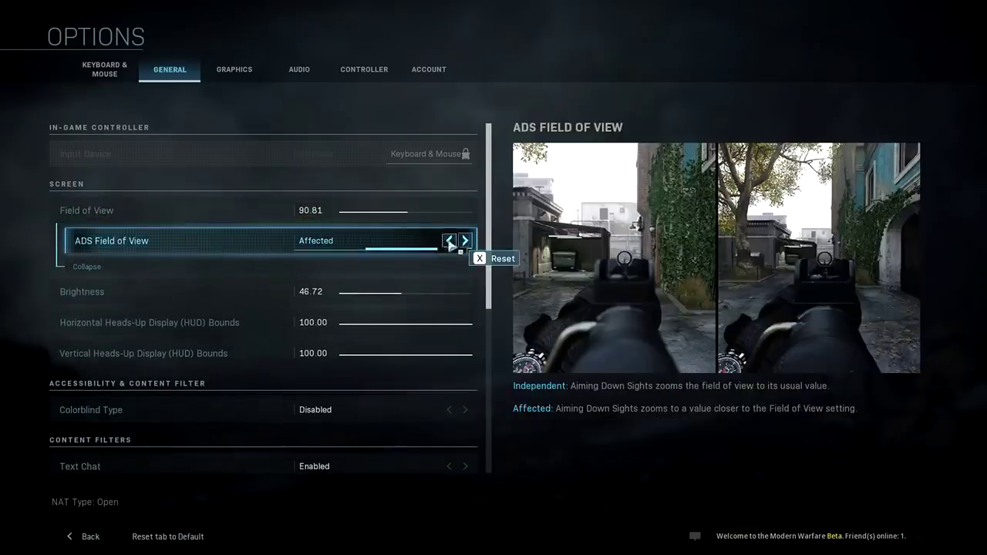
left_click(449, 242)
left_click(465, 242)
left_click(450, 242)
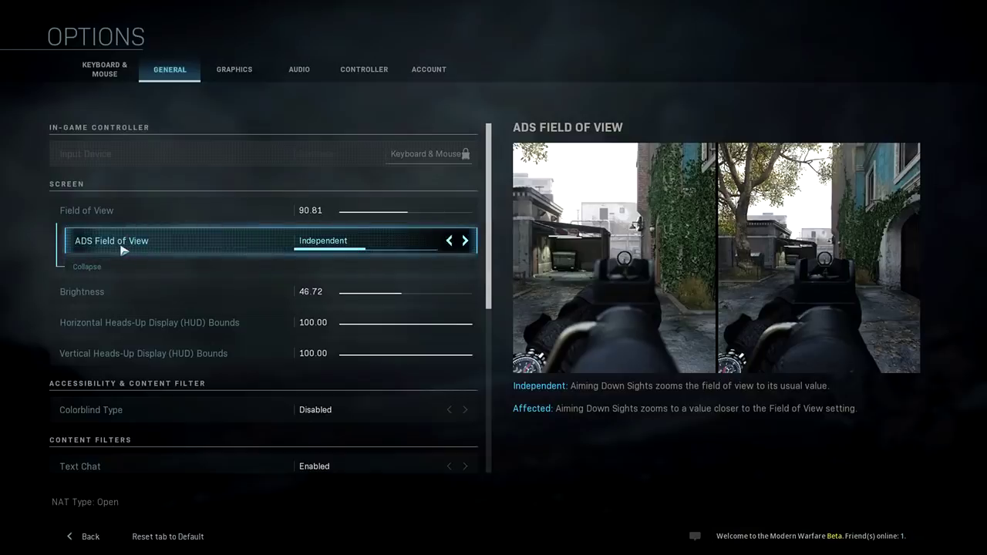
left_click(460, 242)
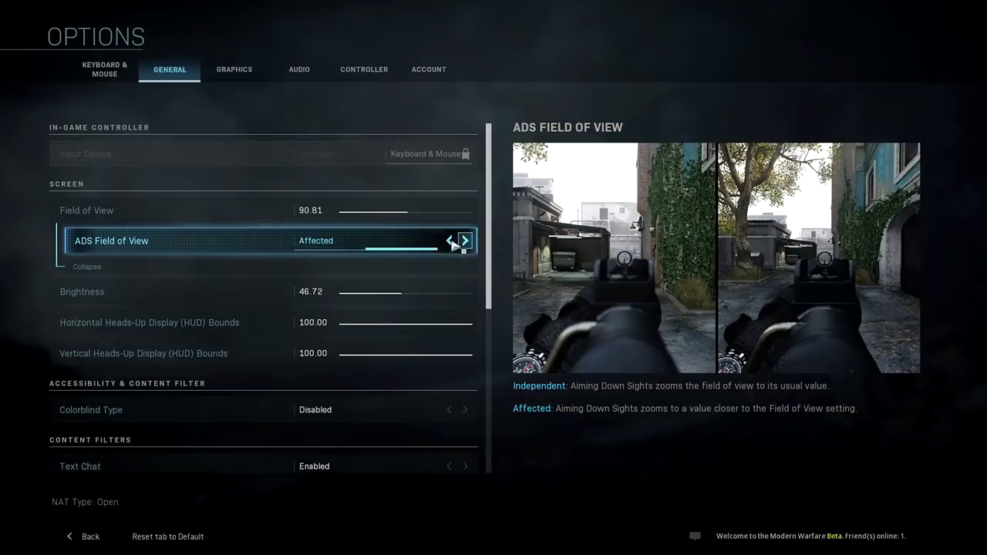
left_click(461, 241)
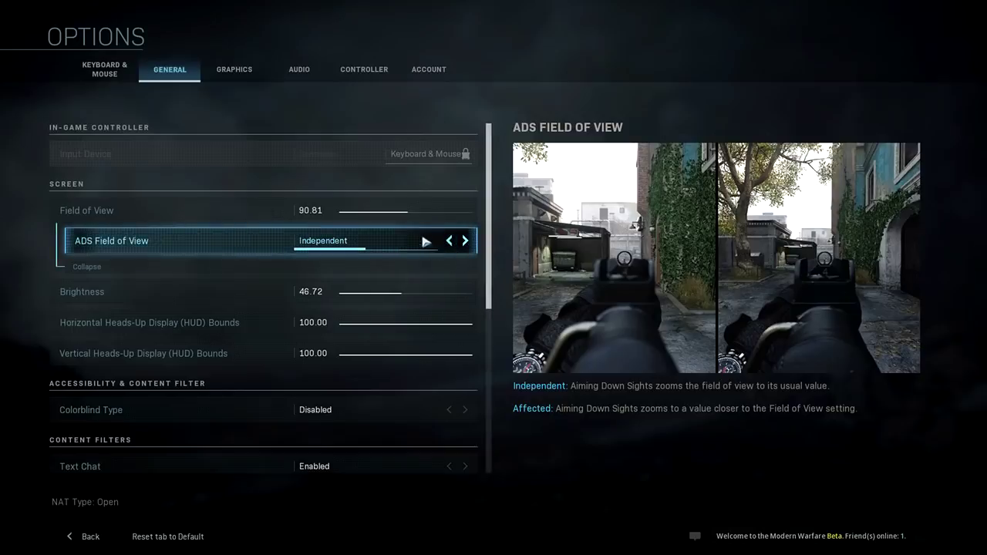
left_click(89, 266)
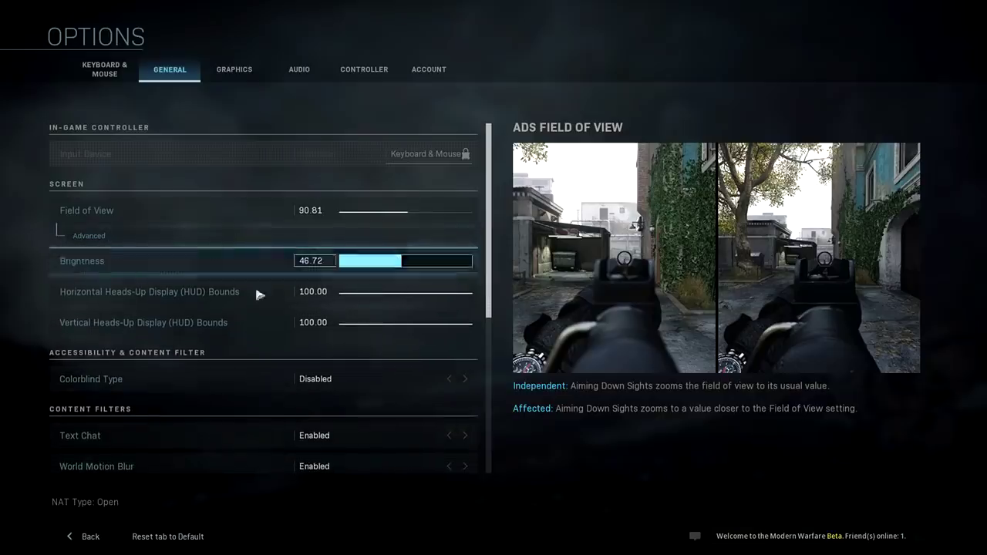
scroll(241, 308, "down", 4)
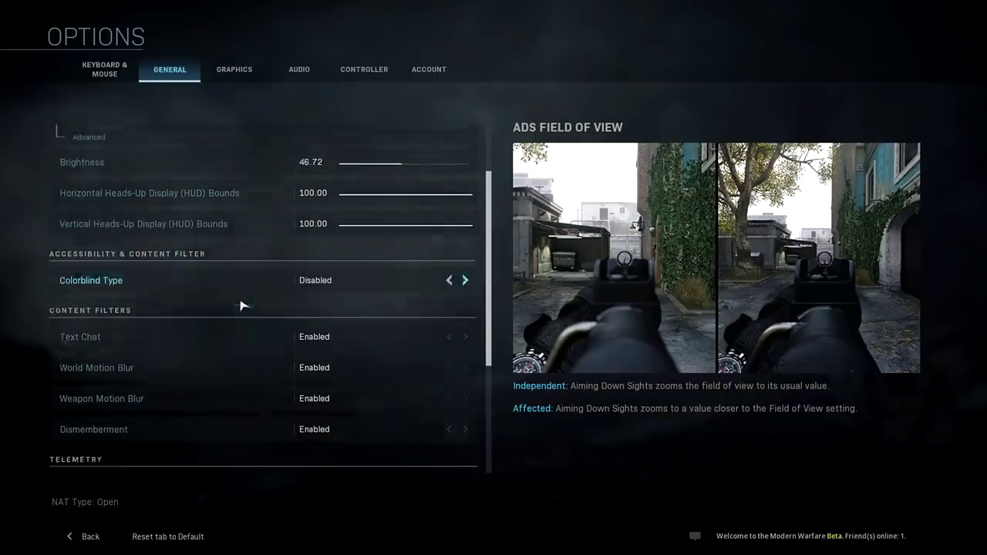
- Set World Motion Blur and Weapon Motion Blur to Disabled, leaving Dismemberment Enabled
scroll(241, 306, "down", 7)
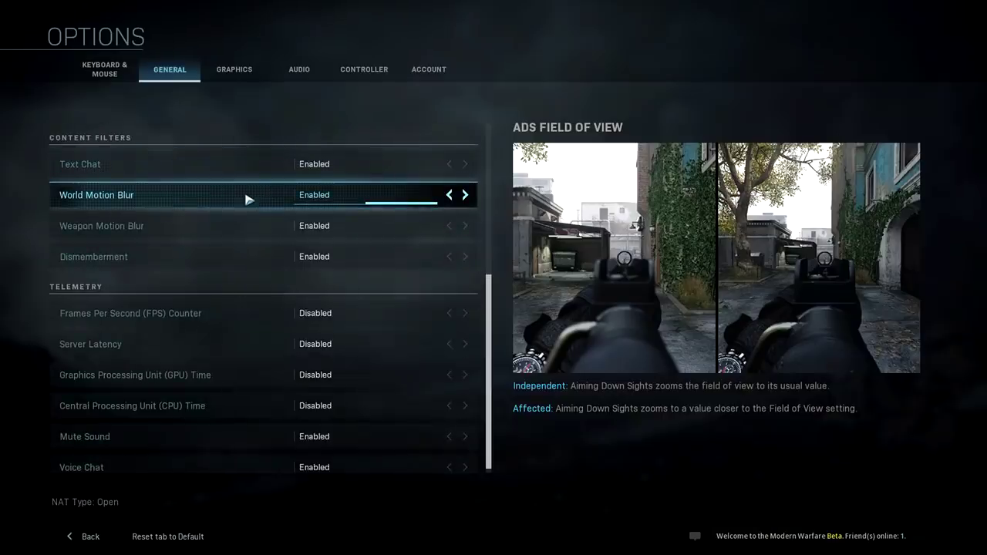
left_click(448, 198)
left_click(450, 227)
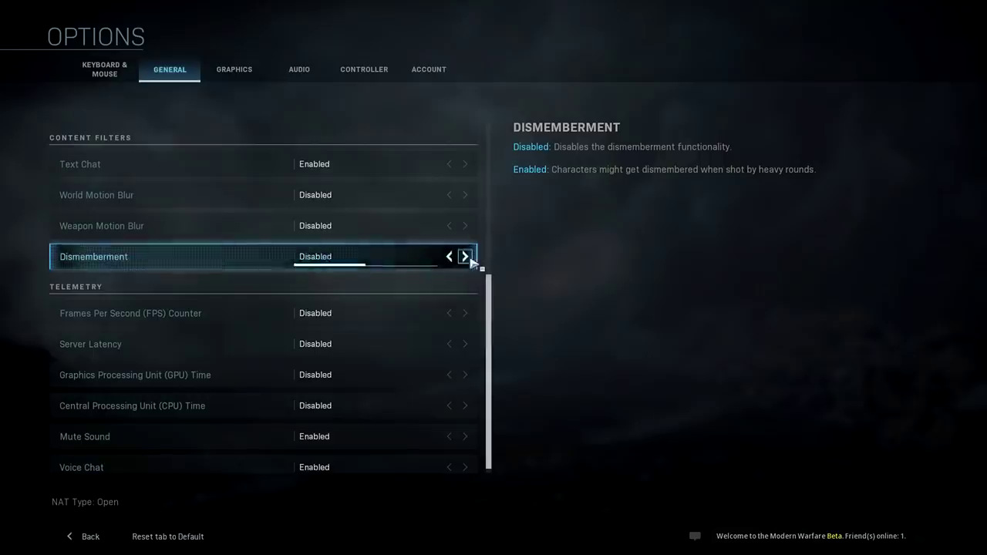
scroll(249, 241, "down", 1)
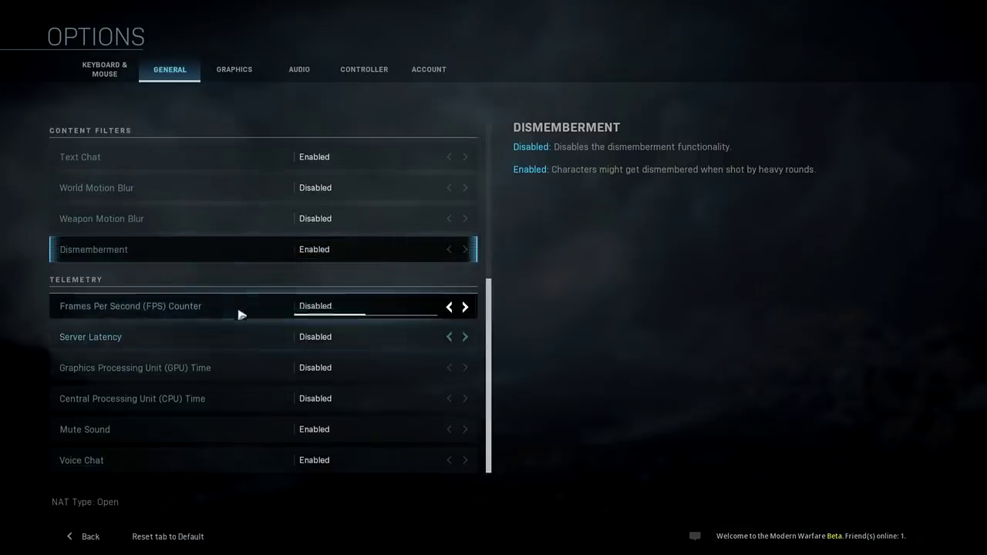
- Enable the FPS Counter and Server Latency readouts, then go to Graphics options
left_click(465, 307)
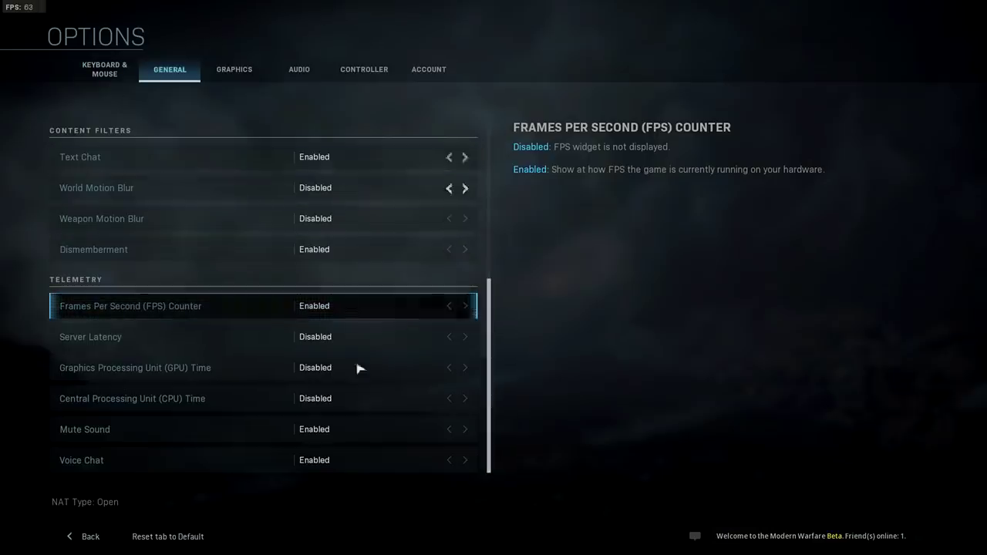
left_click(465, 336)
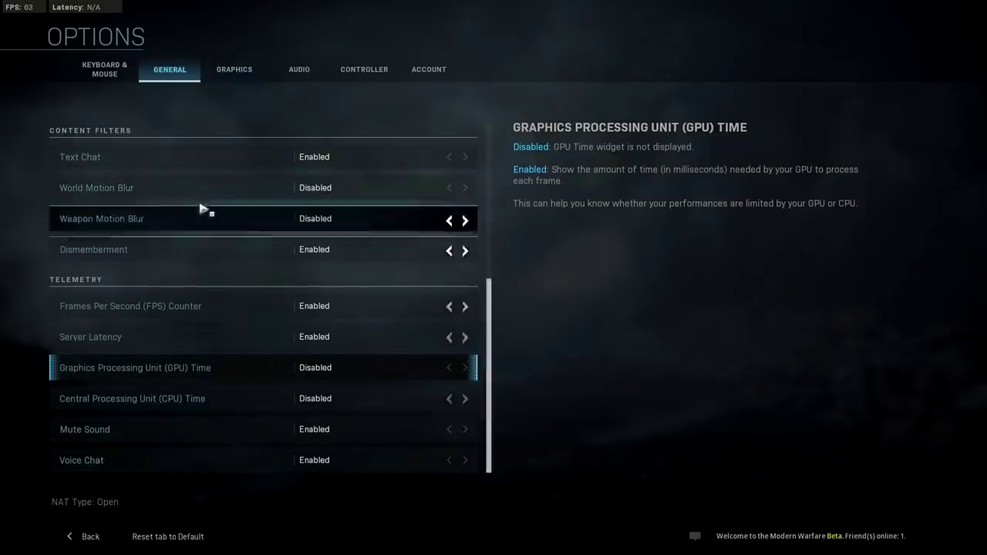
left_click(237, 77)
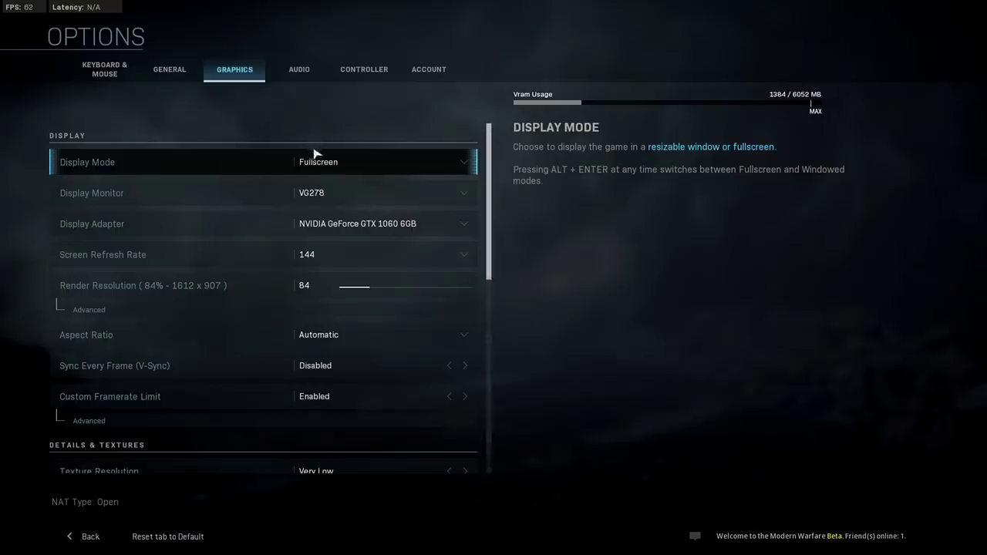
- Keep Display Mode on Fullscreen and VG278 as the display monitor
left_click(465, 163)
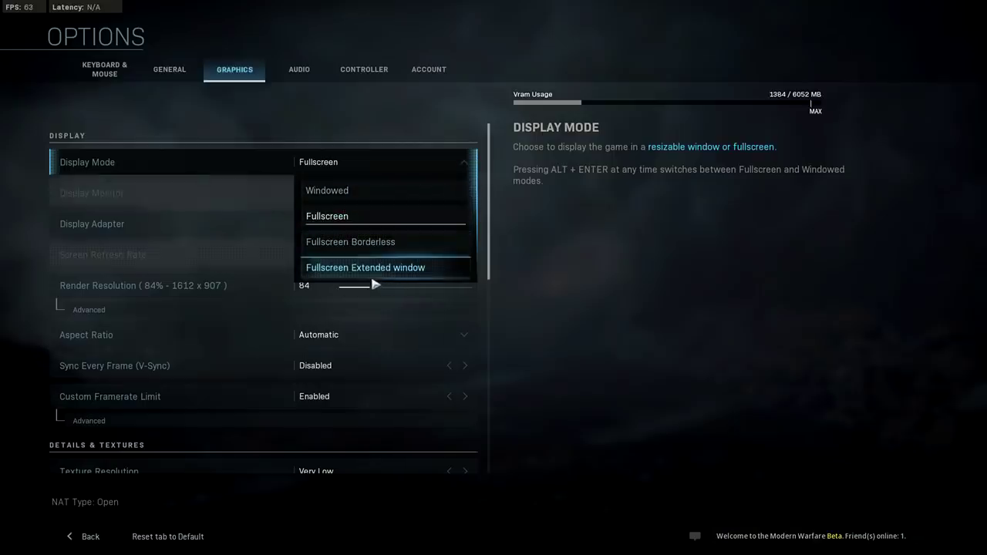
left_click(331, 114)
left_click(373, 159)
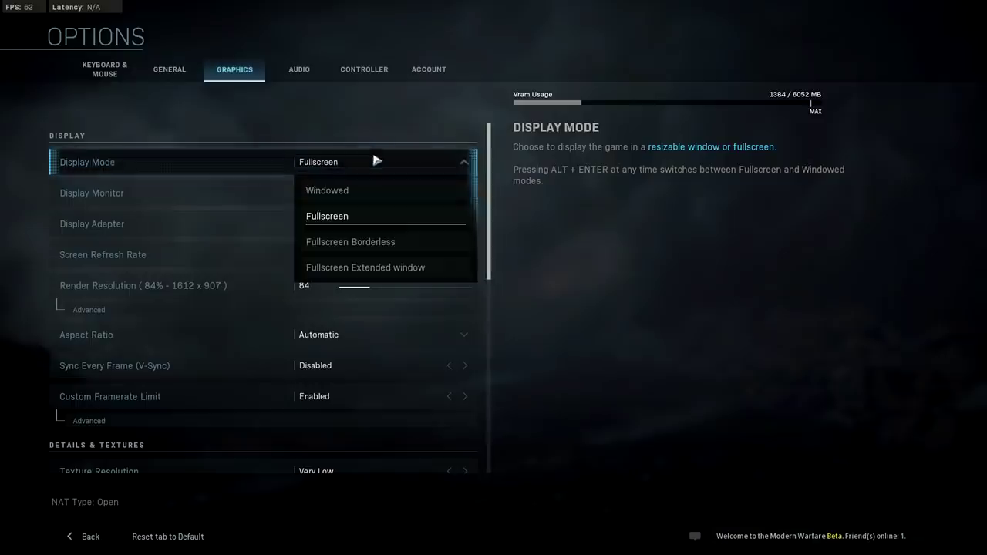
left_click(375, 126)
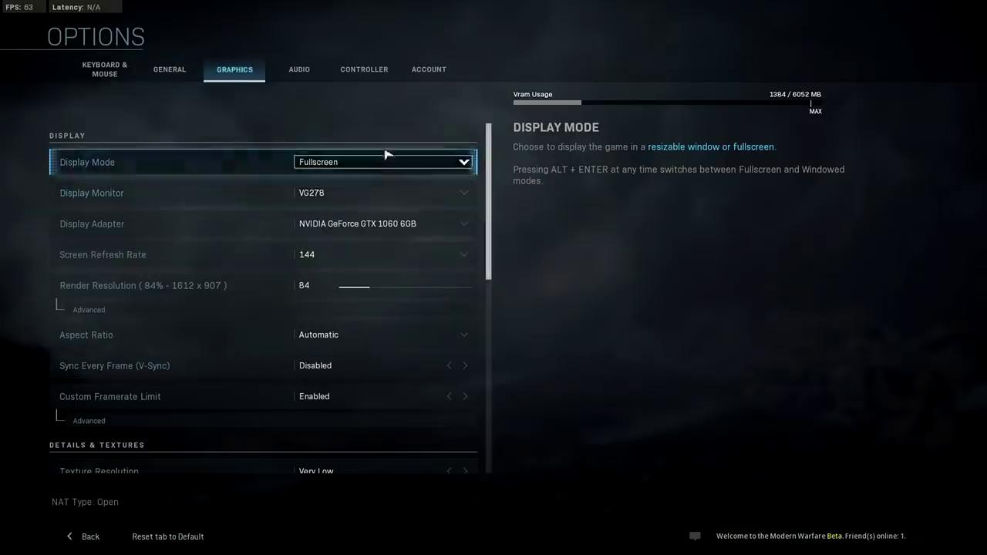
left_click(359, 199)
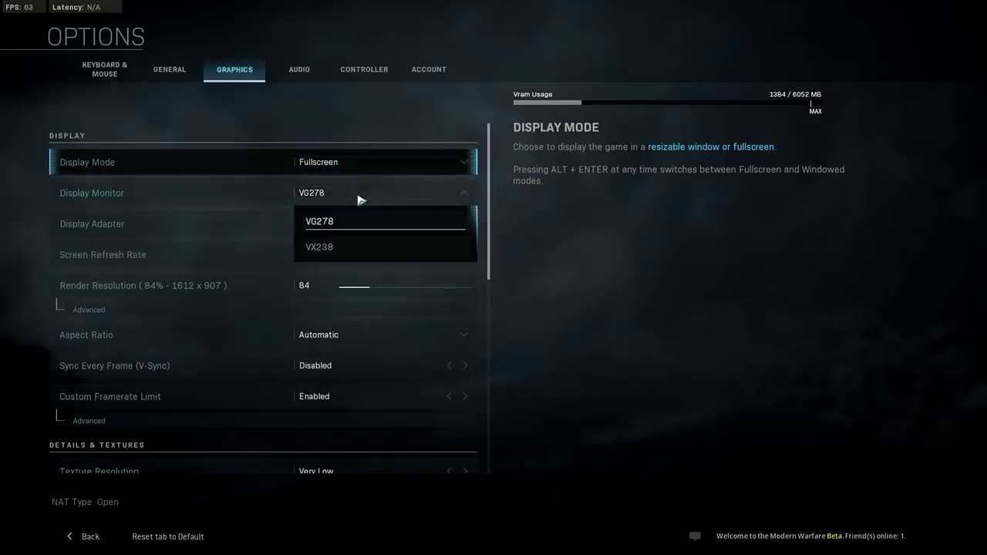
left_click(375, 117)
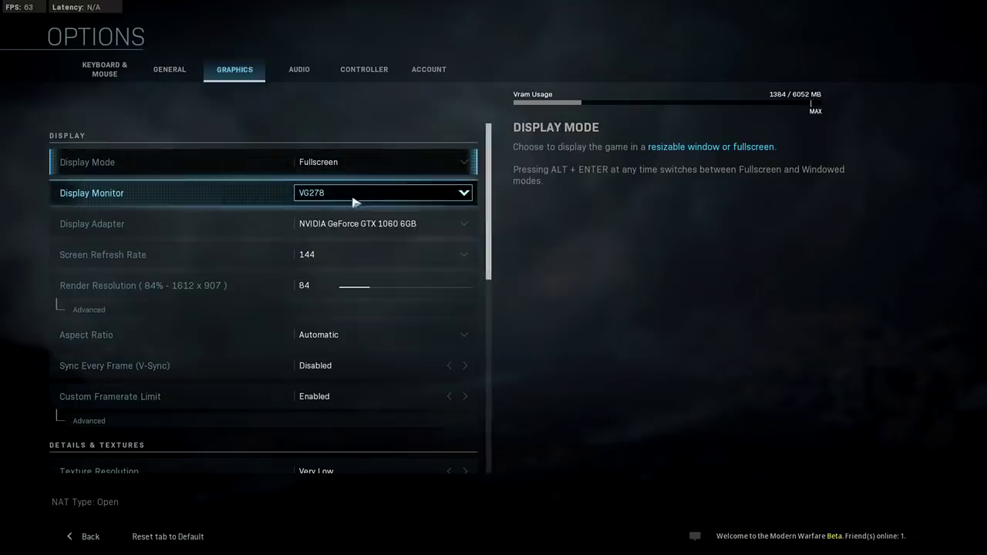
- Keep the GTX 1060 display adapter and a 144 screen refresh rate
left_click(431, 225)
left_click(433, 227)
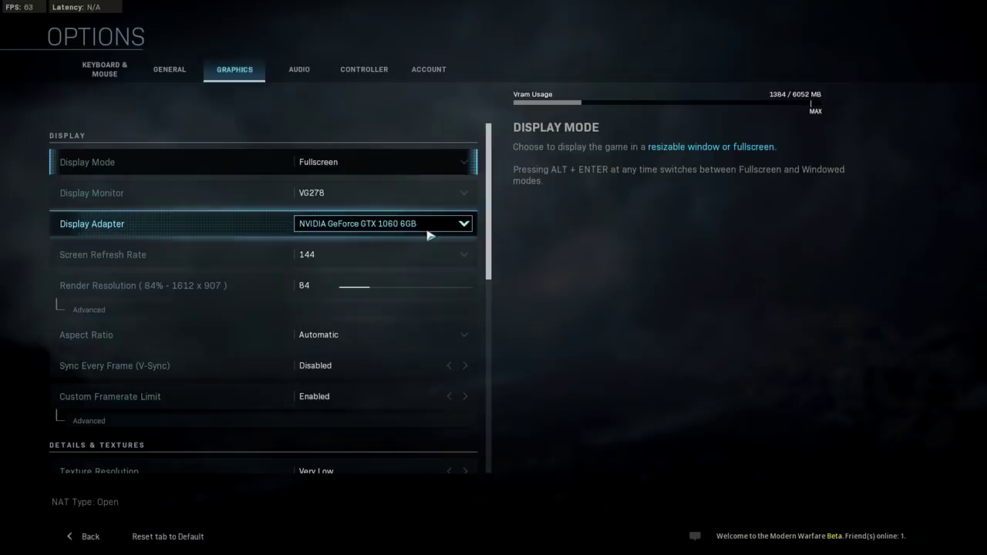
left_click(427, 227)
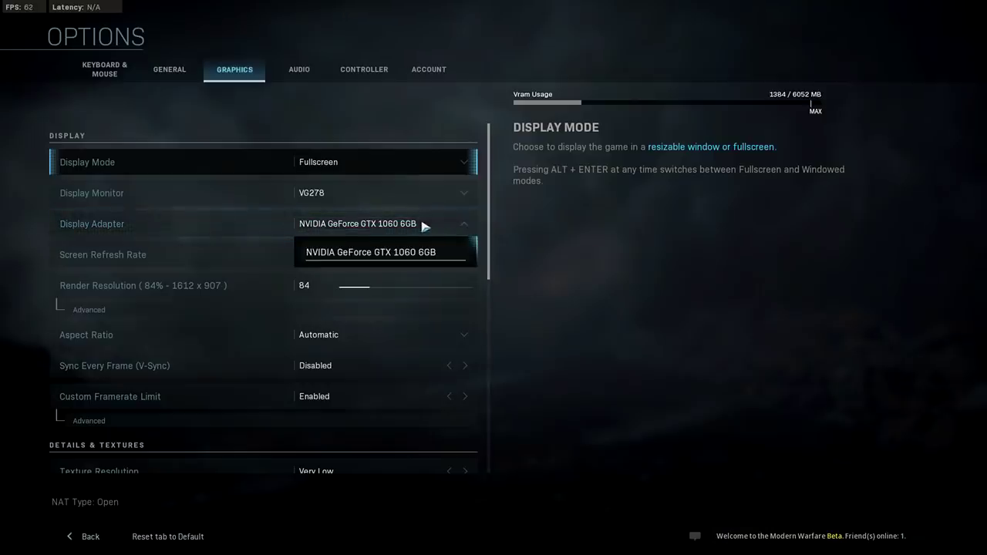
left_click(388, 220)
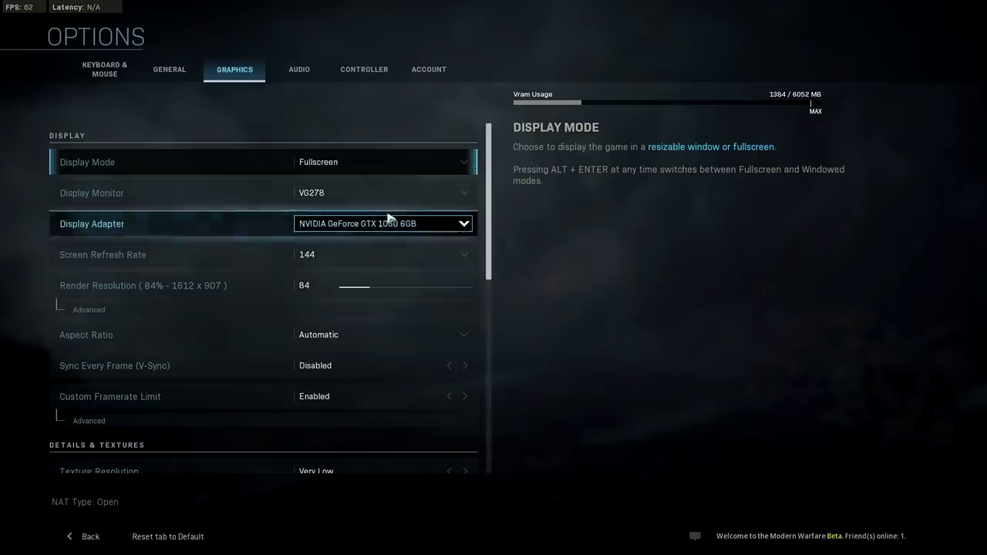
left_click(420, 258)
left_click(416, 284)
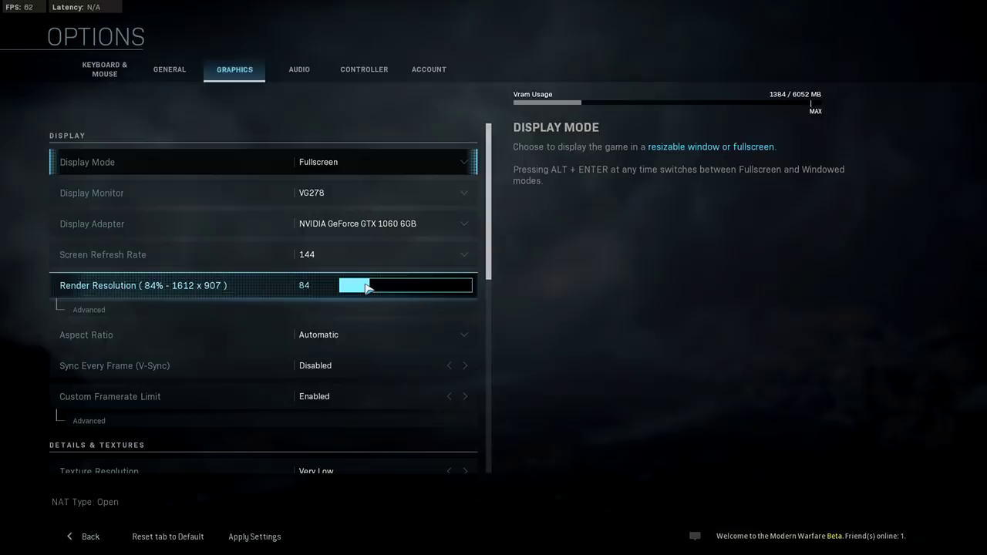
left_click(371, 257)
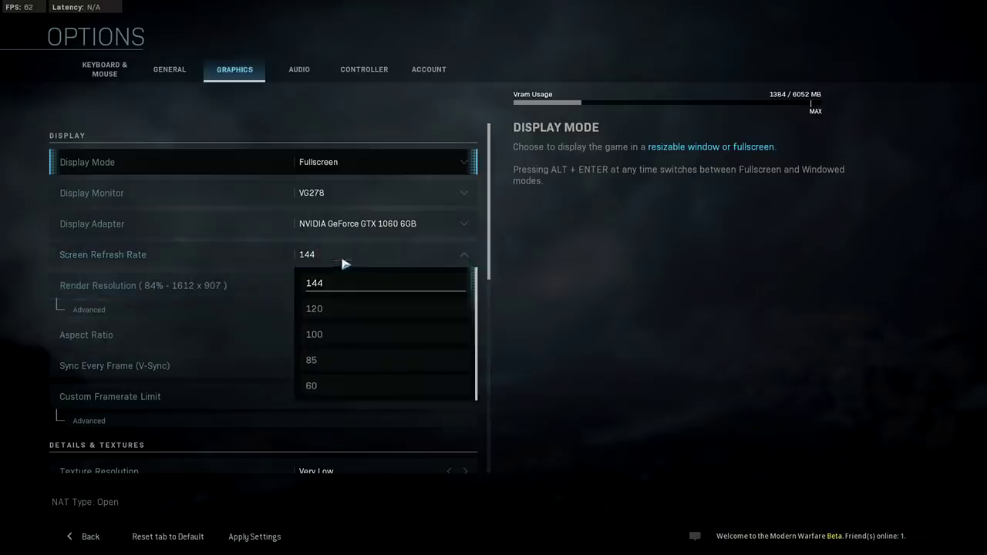
left_click(332, 280)
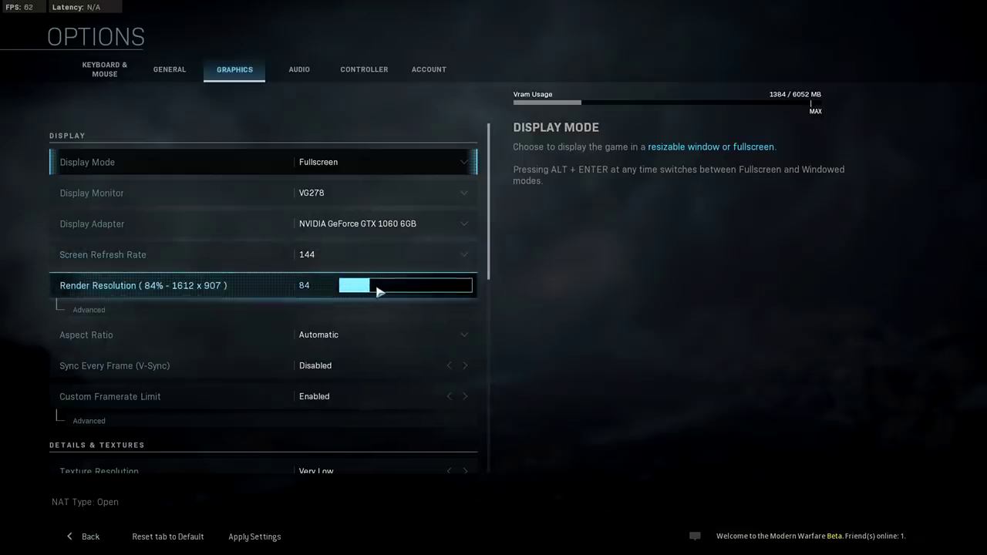
left_click(133, 310)
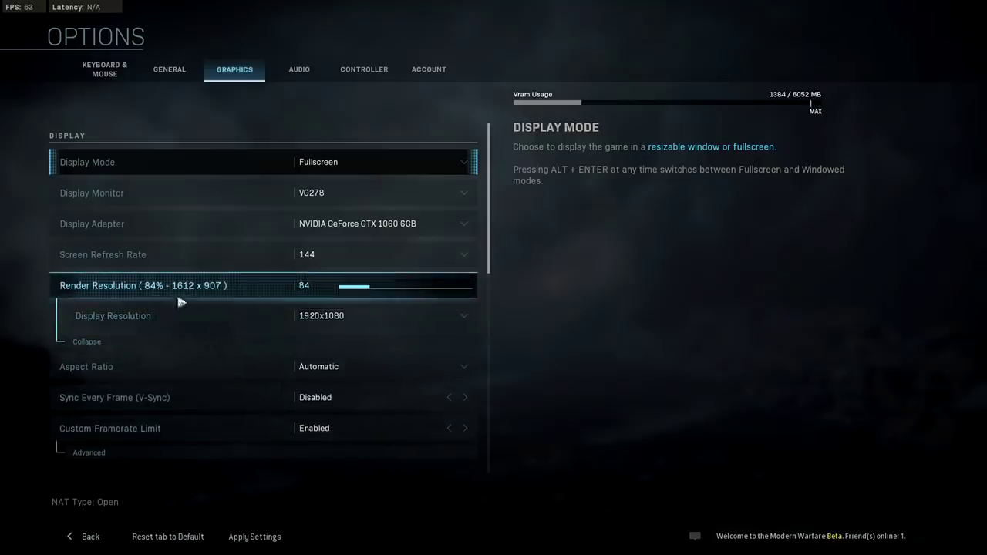
left_click(373, 320)
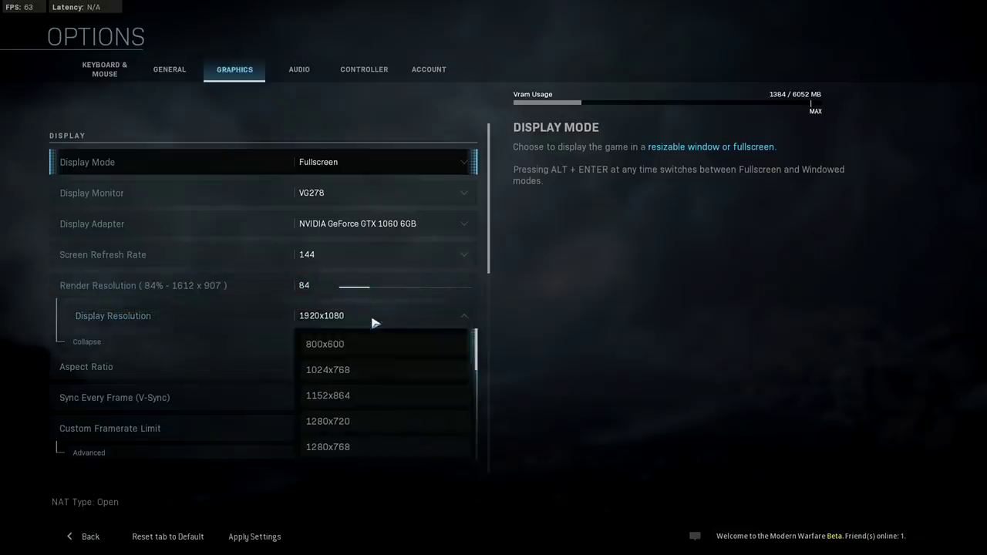
left_click_drag(476, 343, 472, 458)
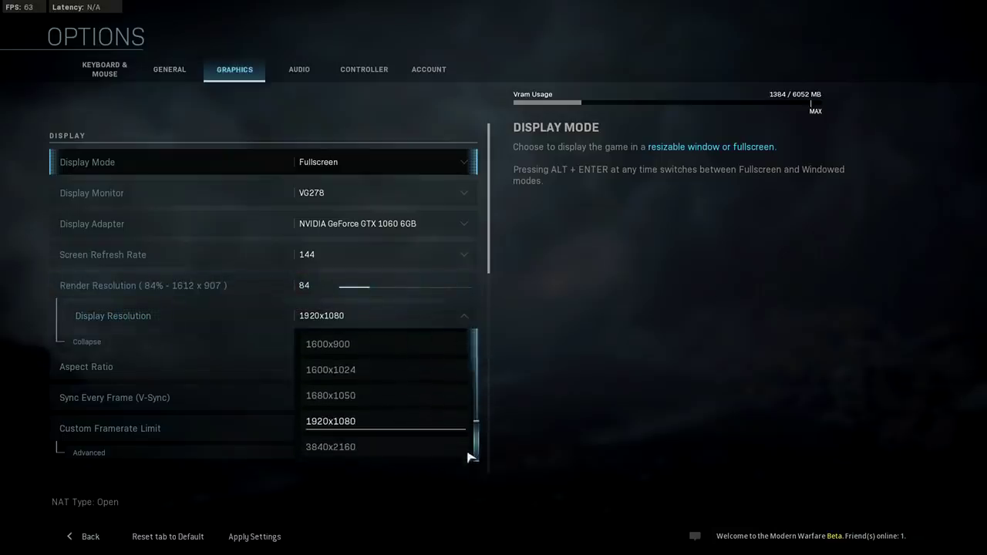
left_click(552, 304)
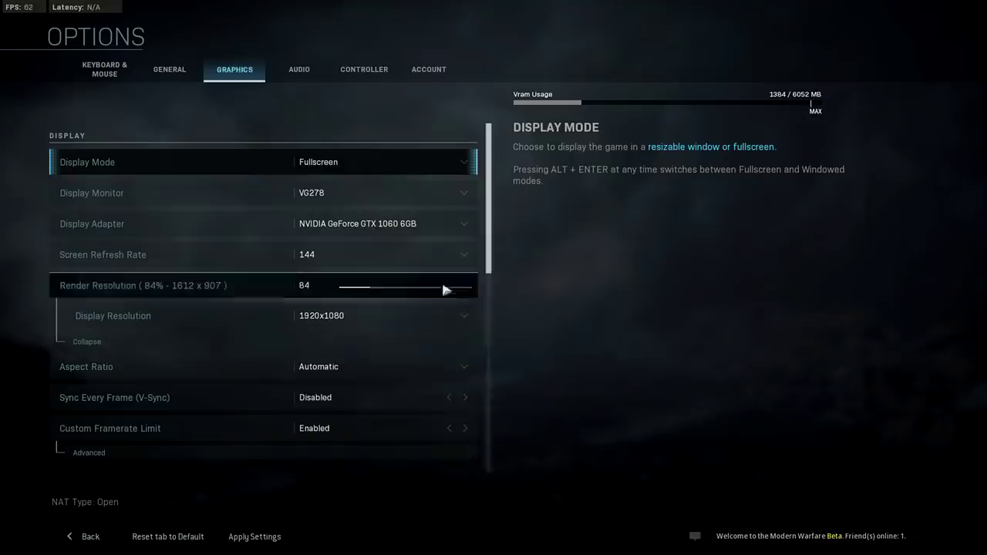
left_click(116, 340)
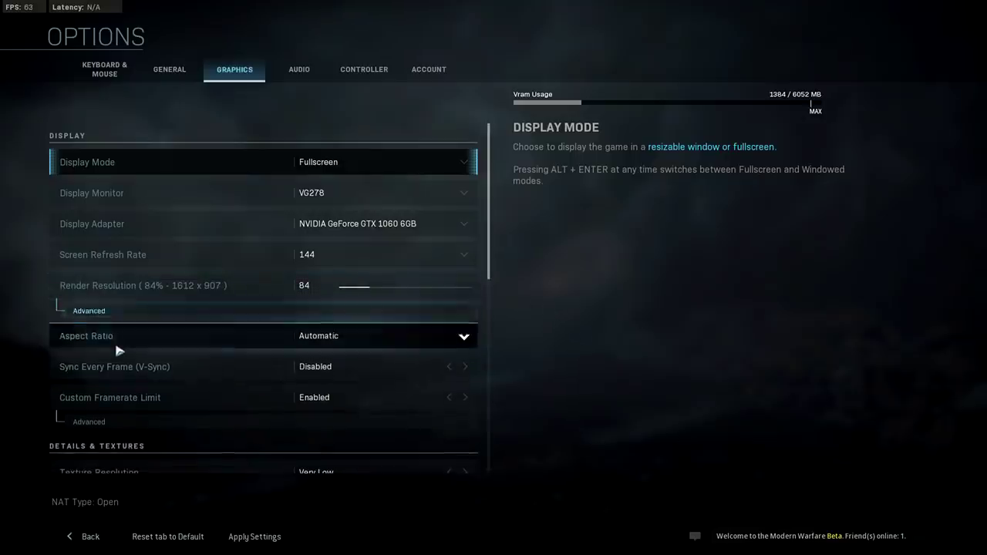
scroll(392, 290, "down", 1)
left_click(392, 290)
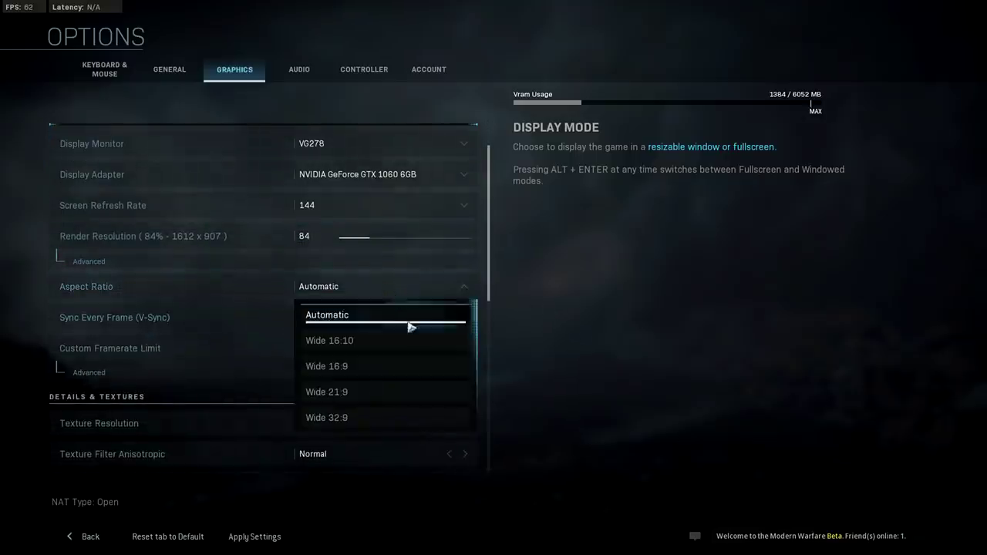
left_click(357, 314)
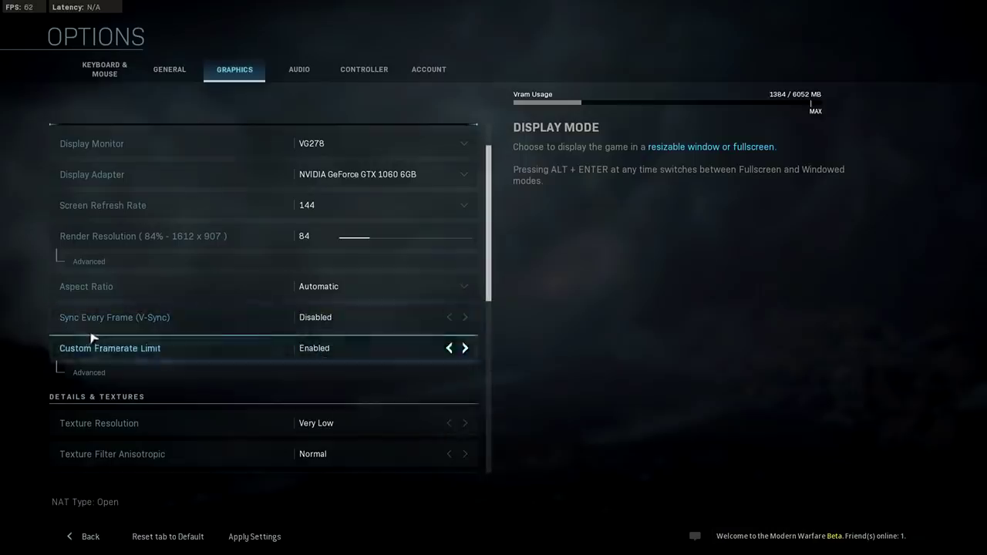
- Under Advanced, leave the gameplay framerate limit at 250 and drag the menu limit to about 60
mouse_move(162, 322)
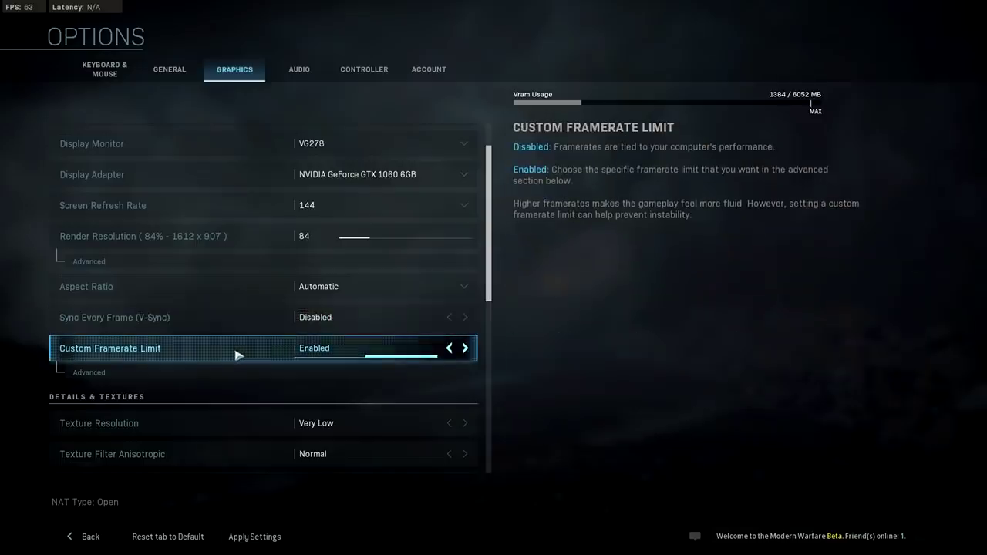
left_click(262, 374)
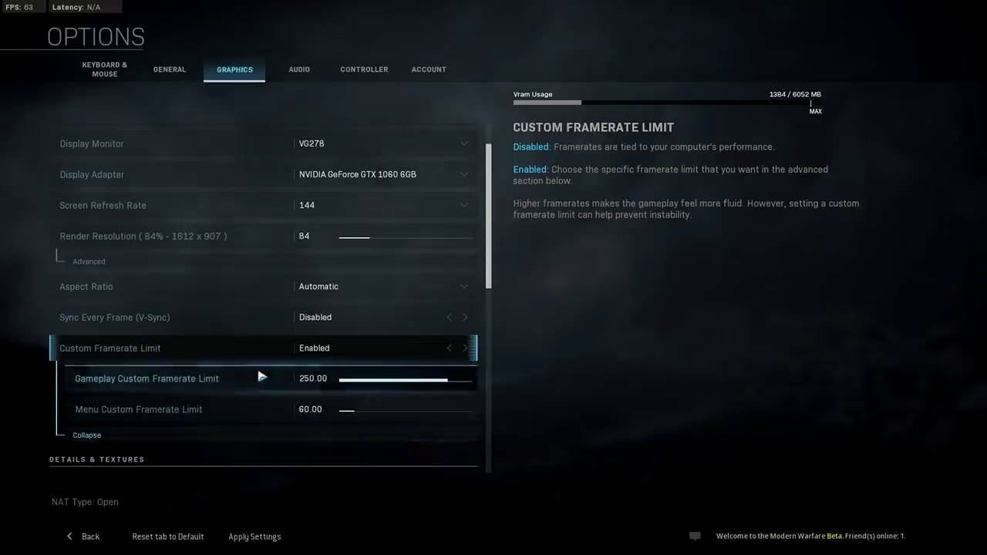
left_click(393, 409)
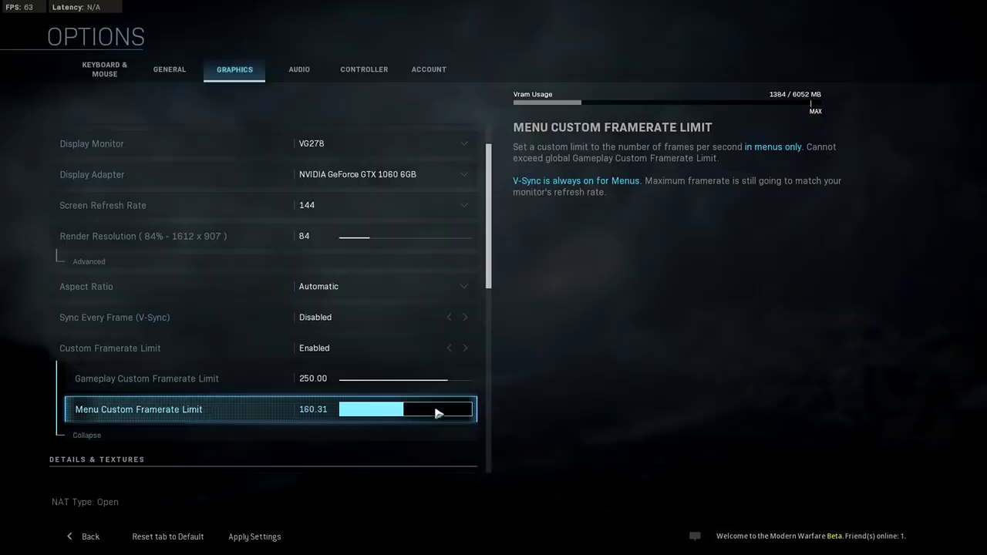
left_click_drag(373, 410, 355, 413)
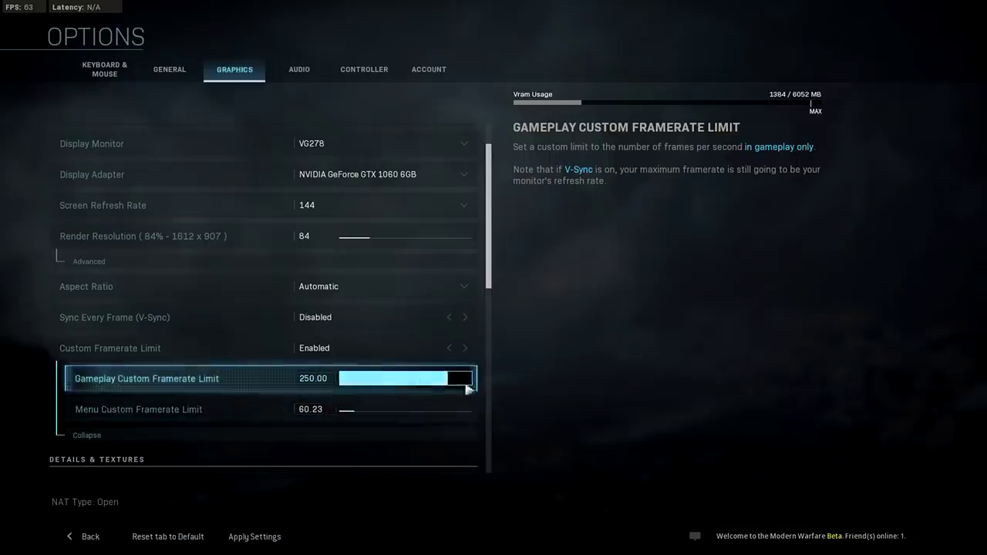
left_click(196, 436)
- Raise Texture Resolution from Very Low to Normal, drop Particle Quality to Low, and disable Tessellation
scroll(196, 432, "down", 1)
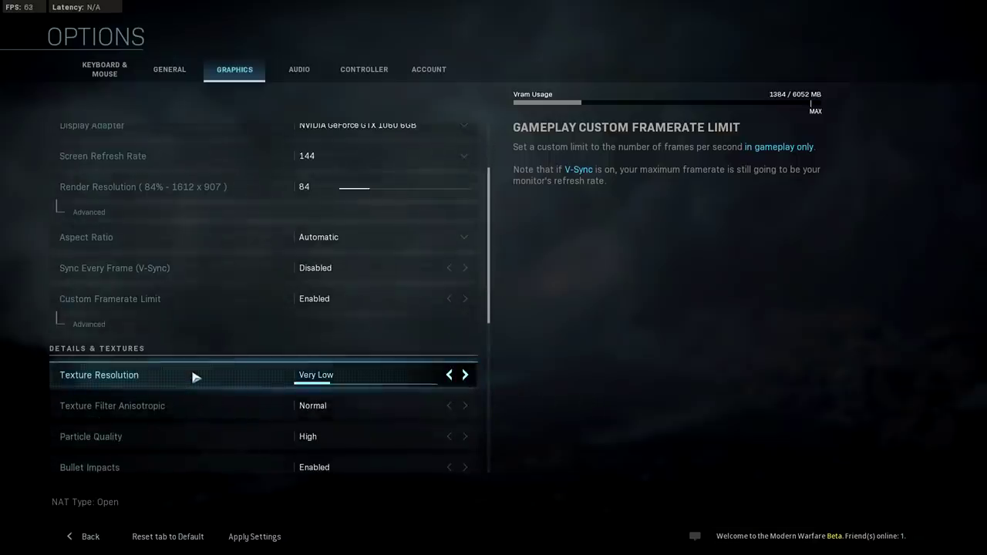
scroll(231, 377, "down", 1)
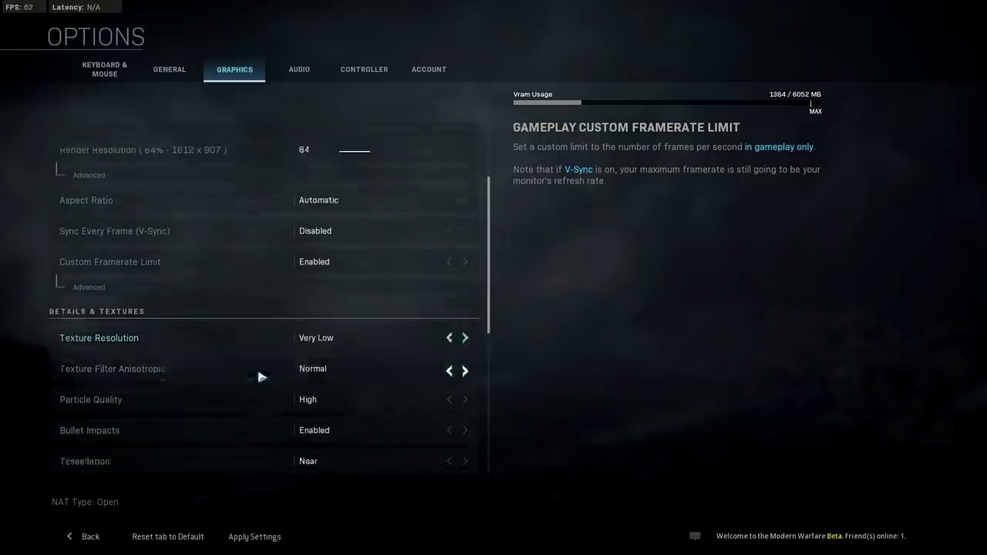
scroll(227, 306, "down", 2)
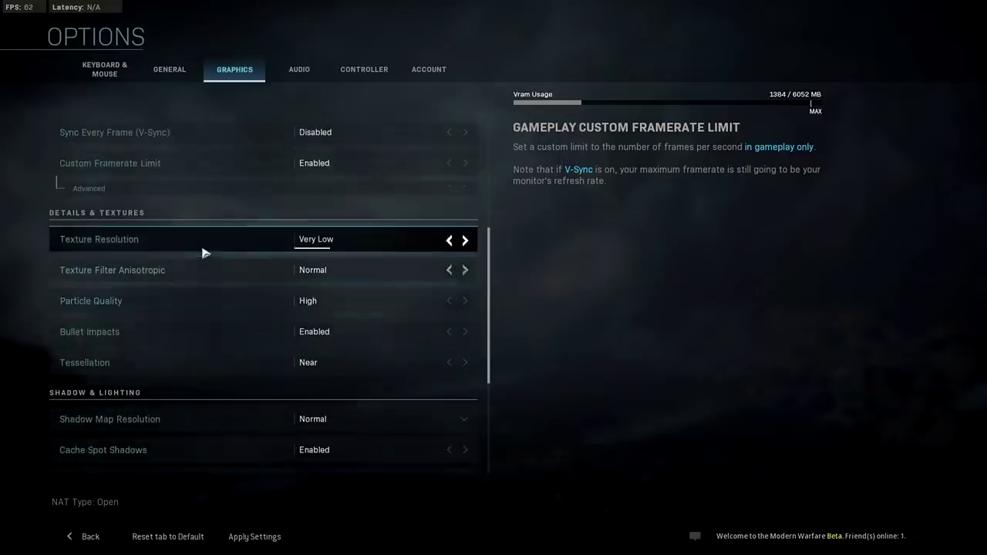
left_click(465, 240)
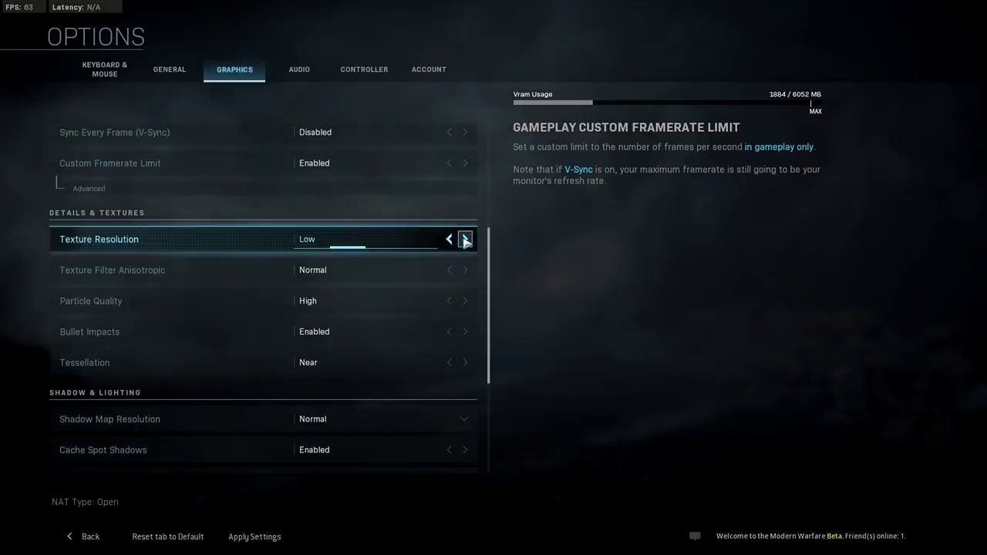
left_click(465, 240)
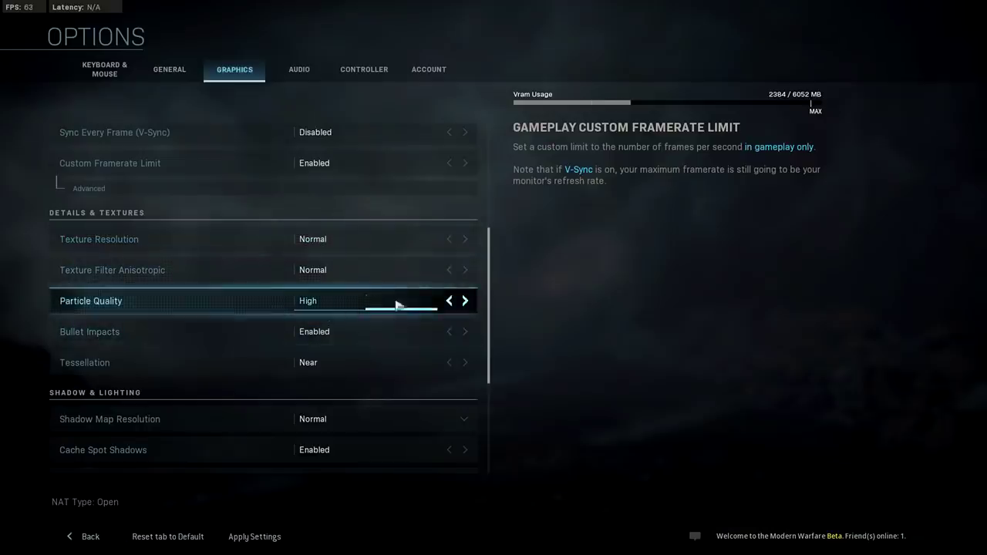
left_click(449, 302)
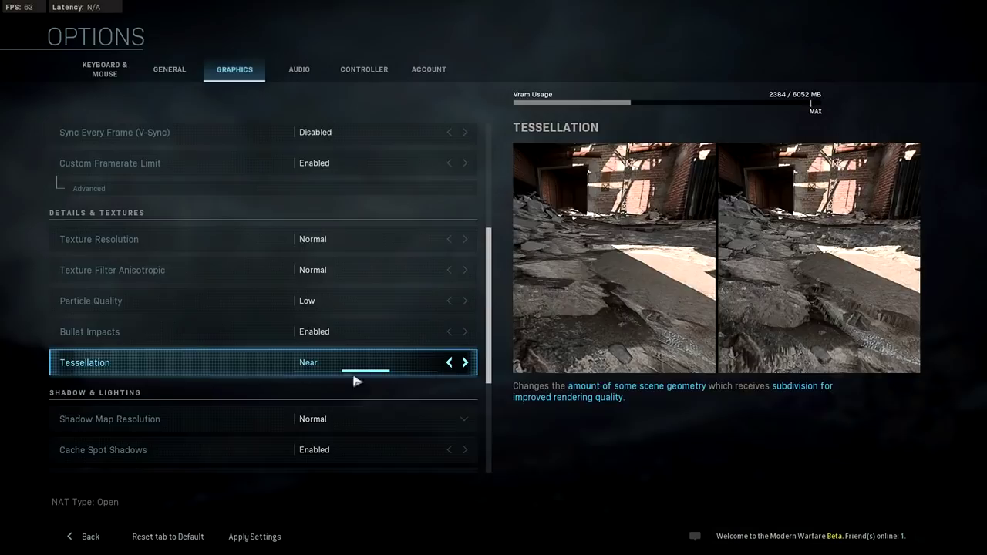
left_click(464, 364)
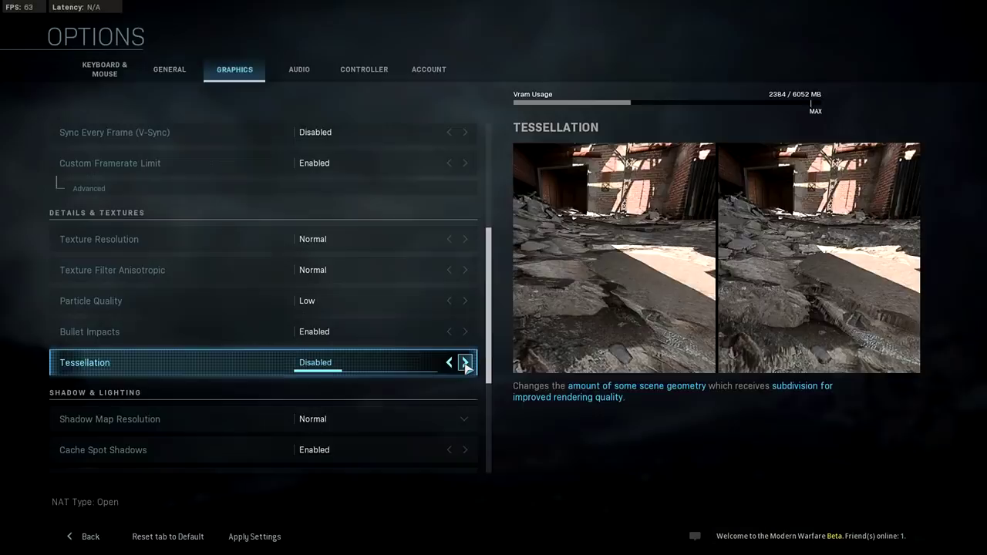
- Set Shadow Map Resolution to Auto and view the Cache Sun Shadows description
scroll(282, 383, "down", 4)
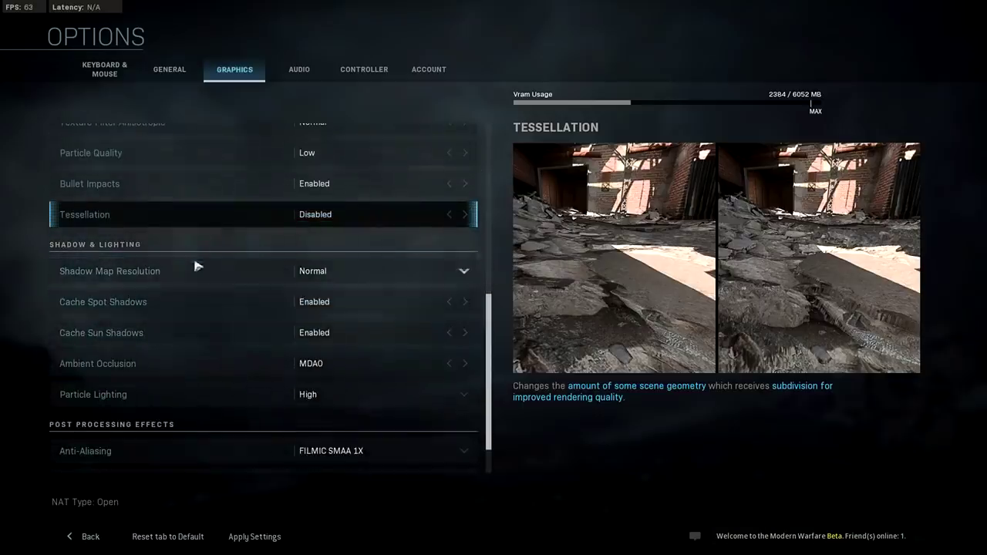
left_click(266, 278)
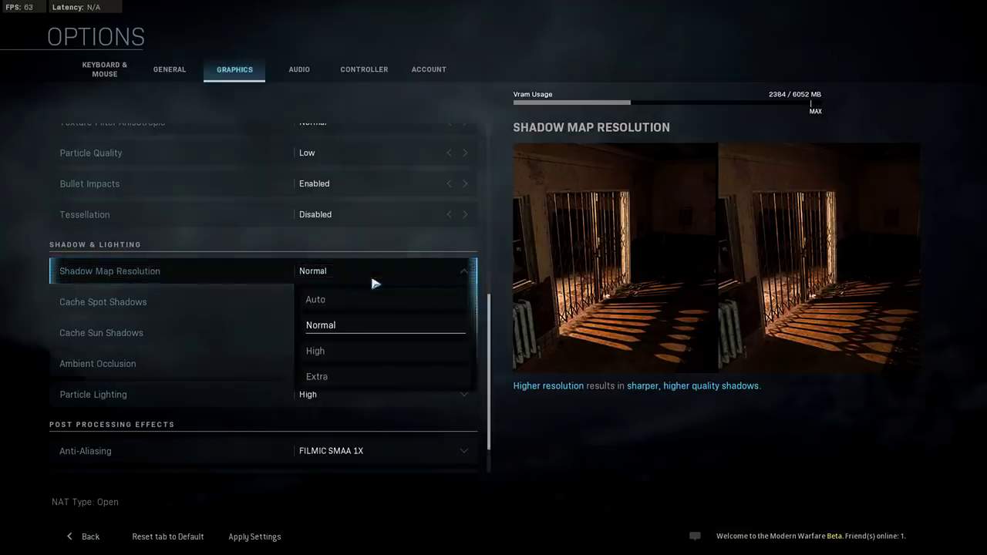
left_click(339, 306)
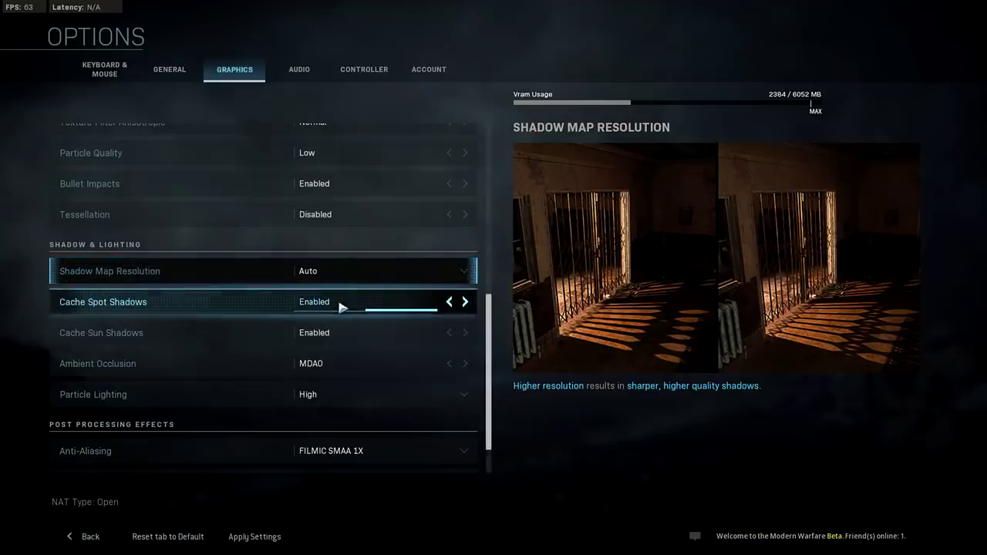
left_click(205, 336)
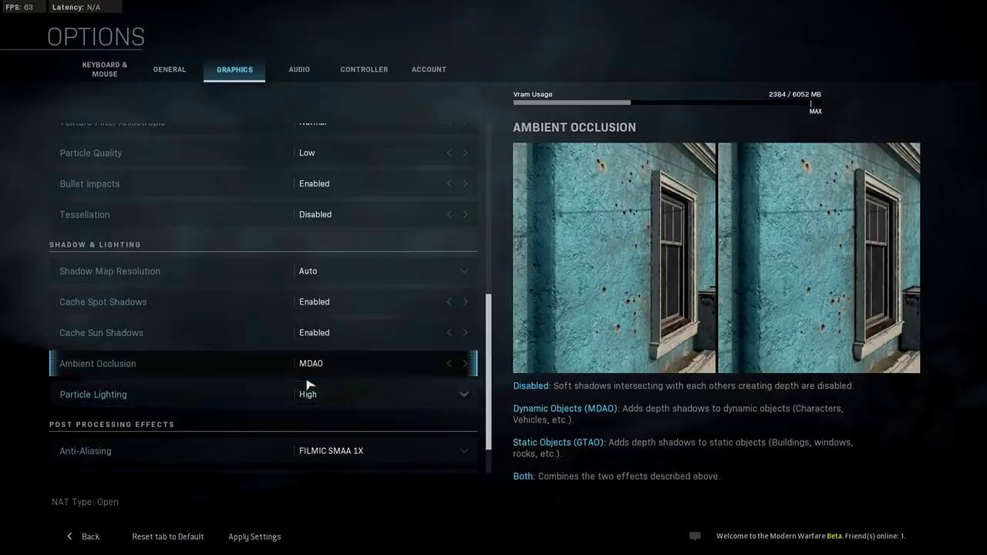
- Set Particle Lighting to Normal, keep Anti-Aliasing at FILMIC SMAA 1X, and apply the settings
scroll(308, 375, "down", 2)
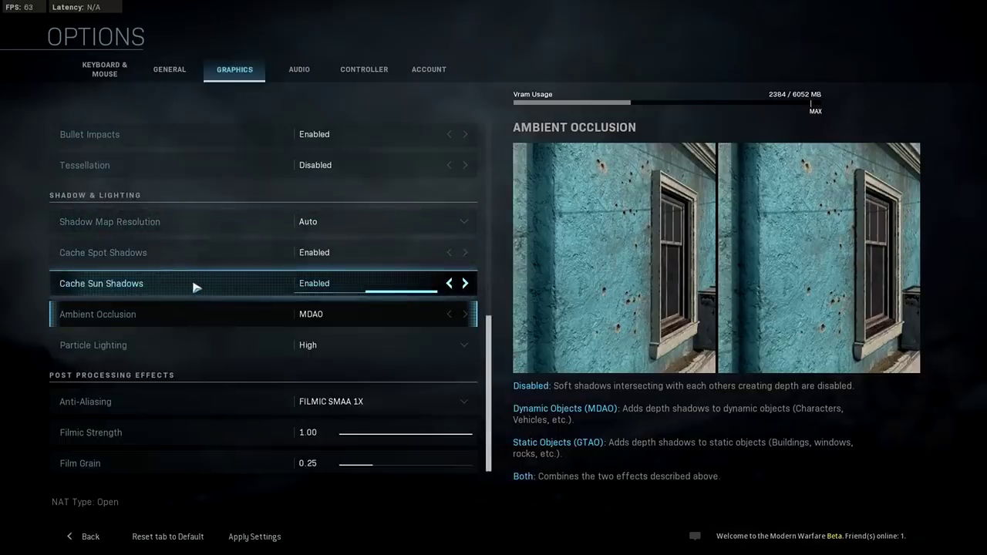
left_click(224, 345)
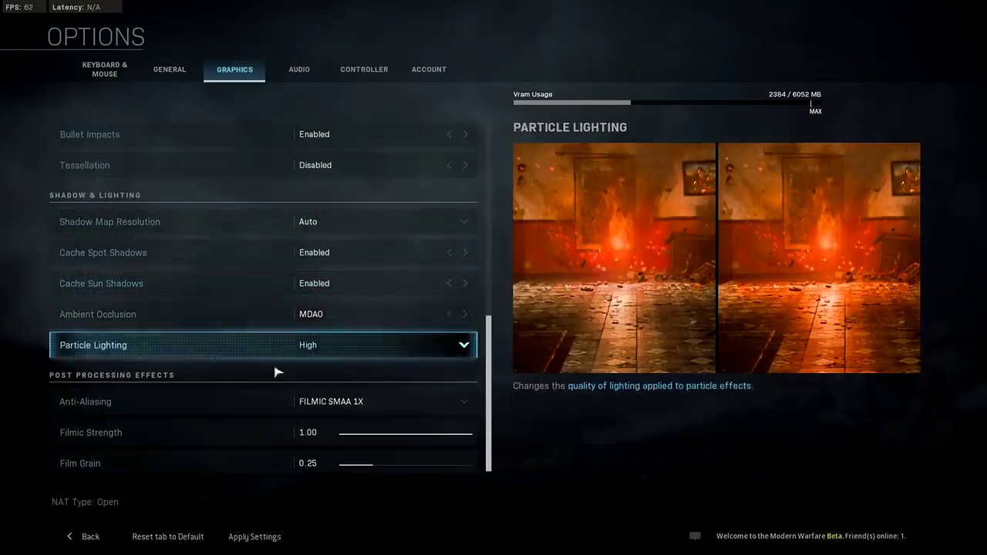
left_click(327, 345)
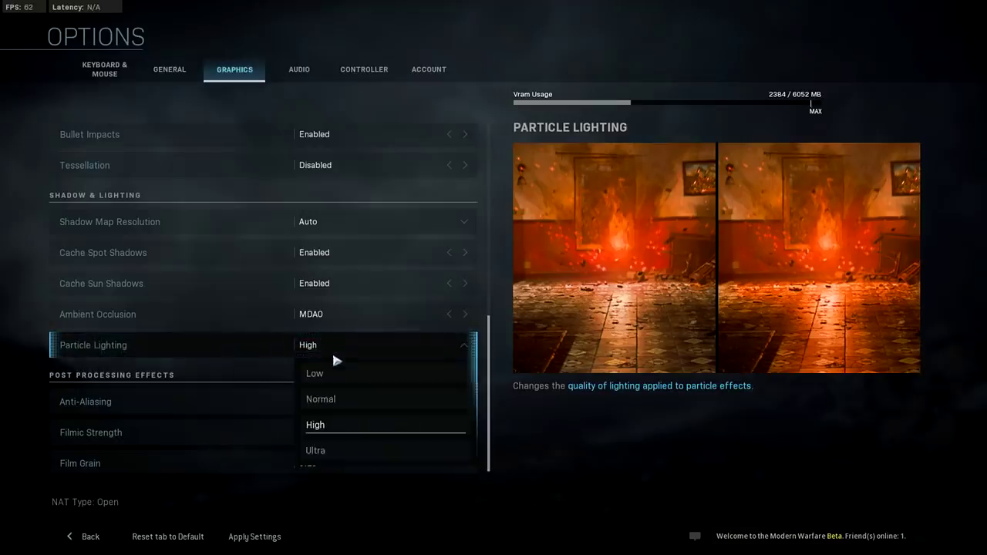
left_click(323, 400)
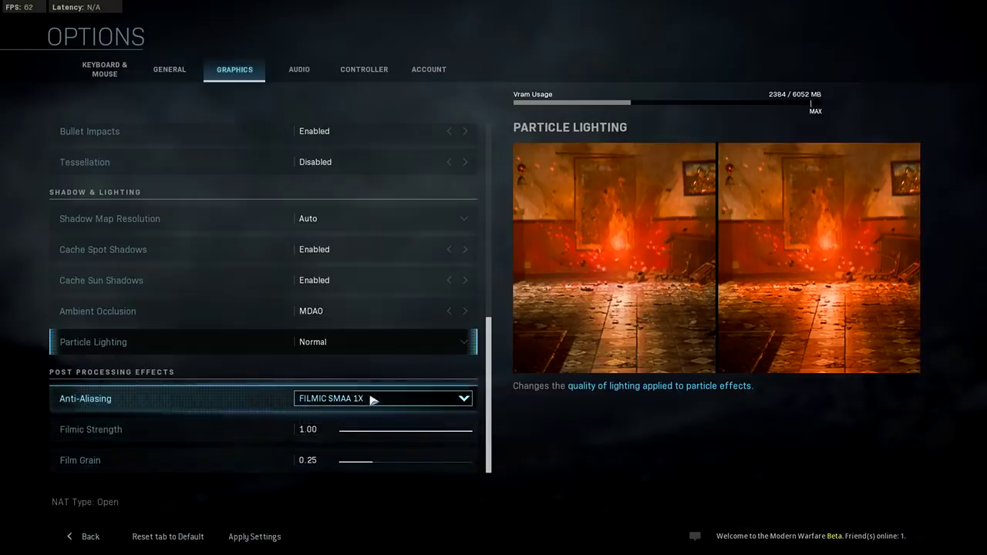
left_click(425, 399)
left_click(448, 399)
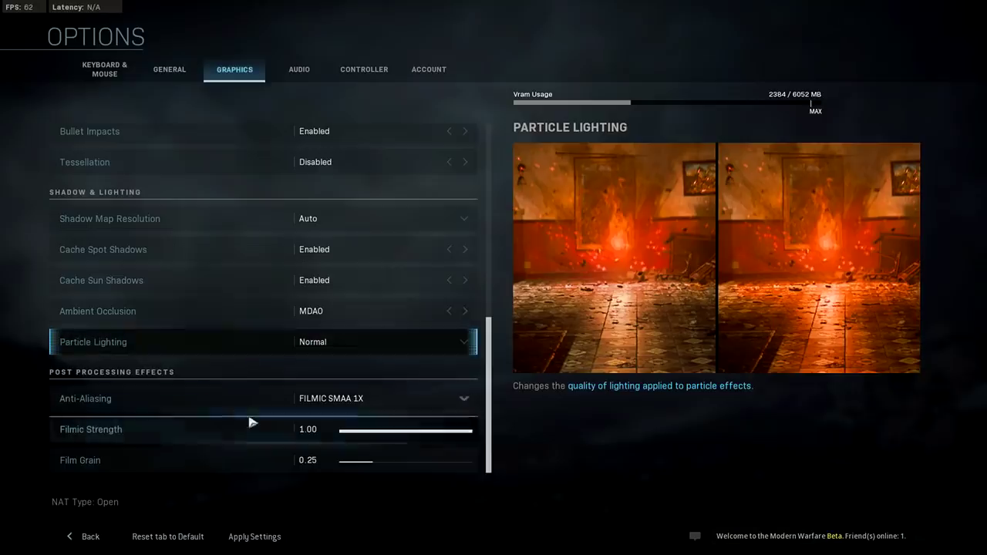
left_click(255, 537)
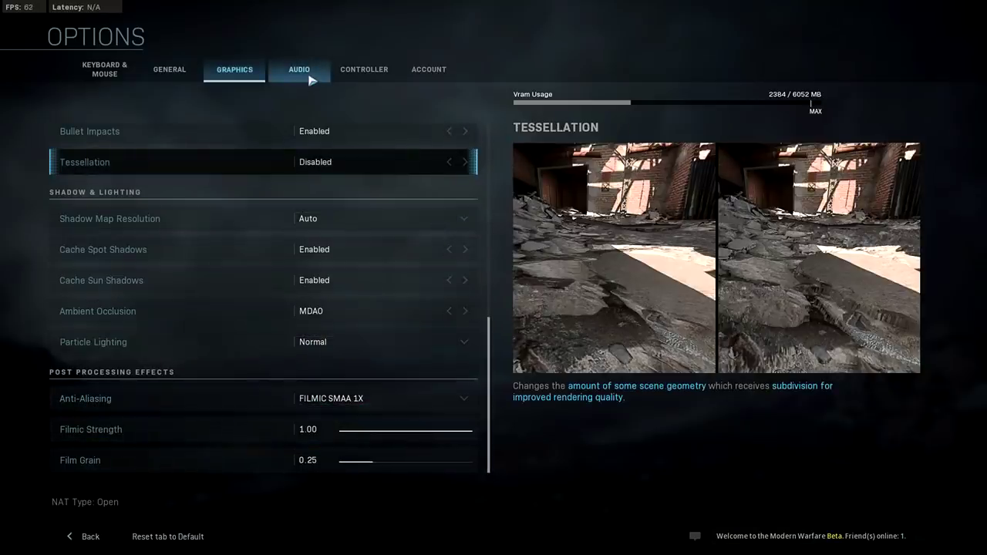
- Briefly expand and collapse the advanced framerate options to recheck them
scroll(188, 313, "up", 8)
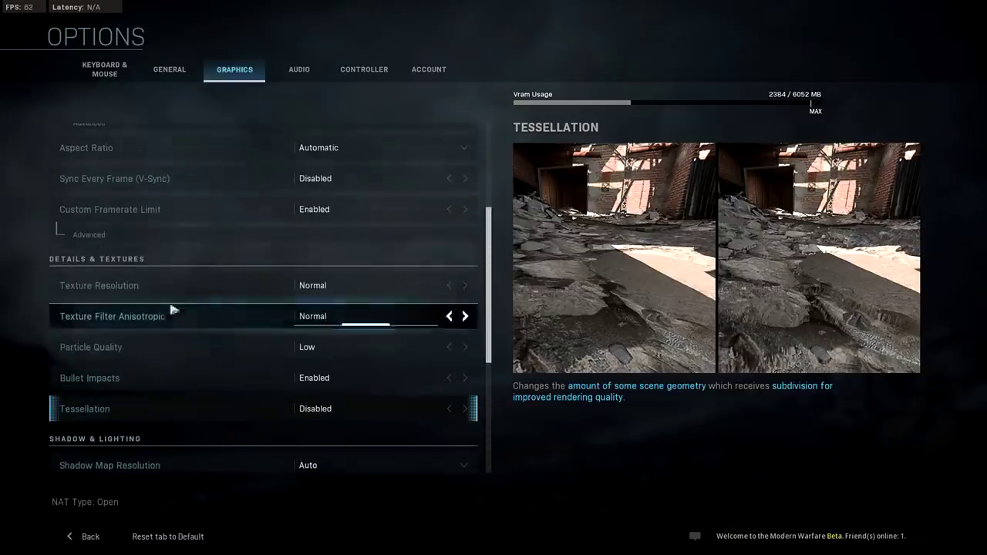
left_click(95, 236)
left_click(80, 291)
scroll(141, 372, "down", 7)
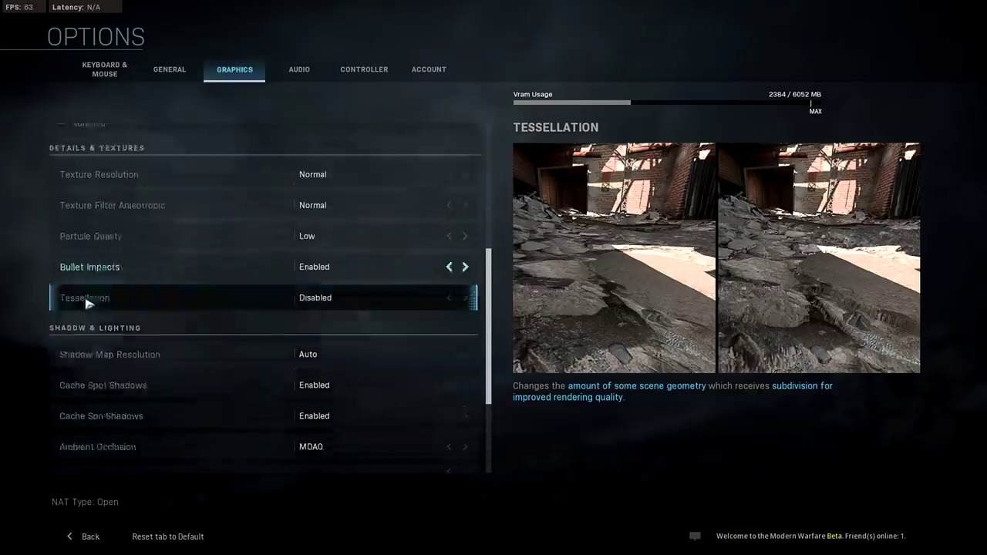
scroll(141, 370, "up", 10)
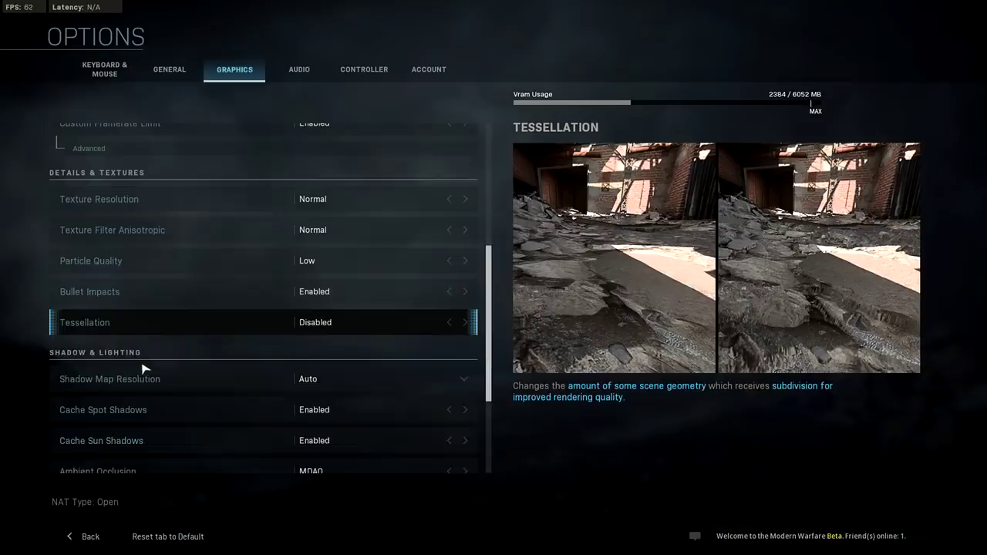
scroll(136, 367, "up", 4)
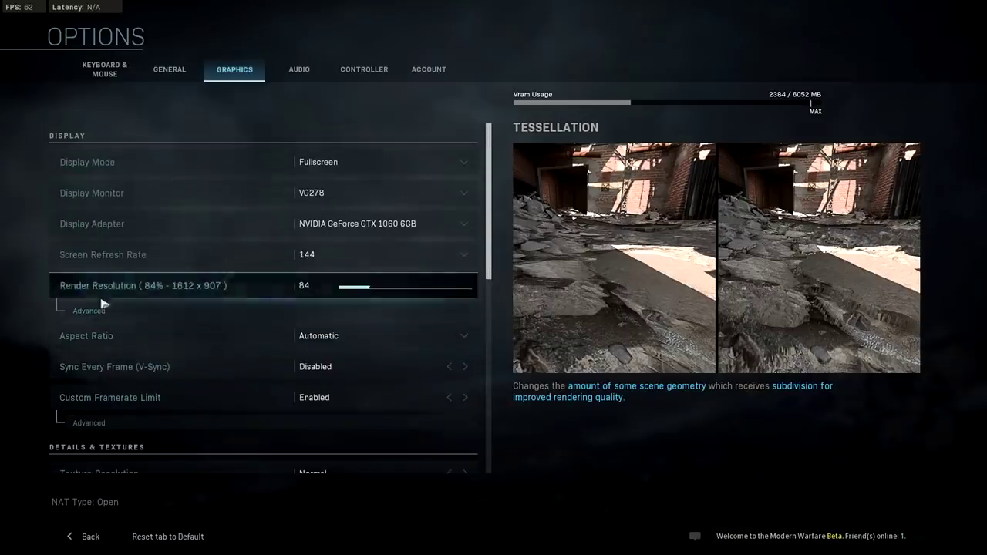
- On the Audio tab, lower Music Volume to 25.48 and Dialogue Volume to 81.08
left_click(297, 75)
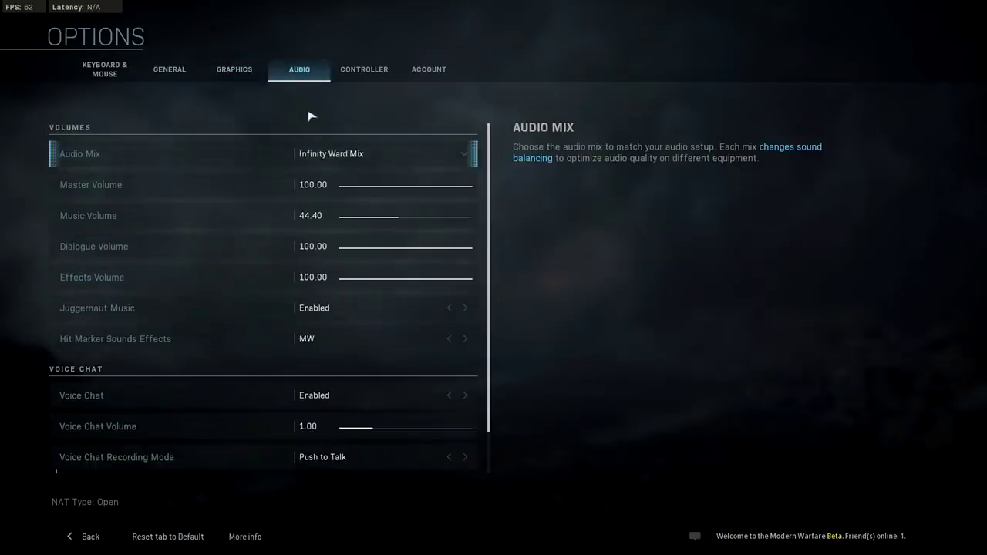
scroll(325, 176, "down", 2)
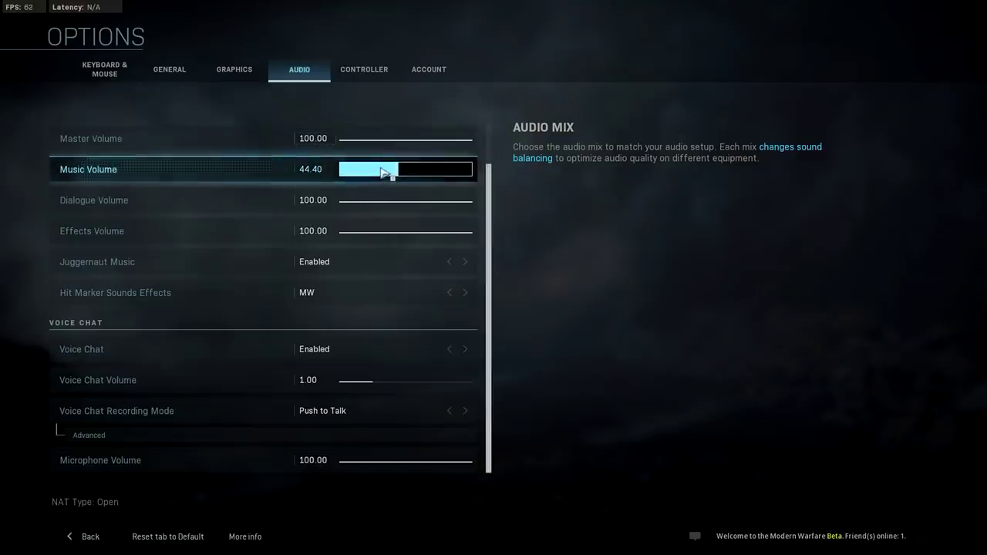
mouse_move(383, 173)
left_mouse_down()
mouse_move(360, 175)
mouse_move(474, 171)
mouse_move(373, 177)
left_mouse_up()
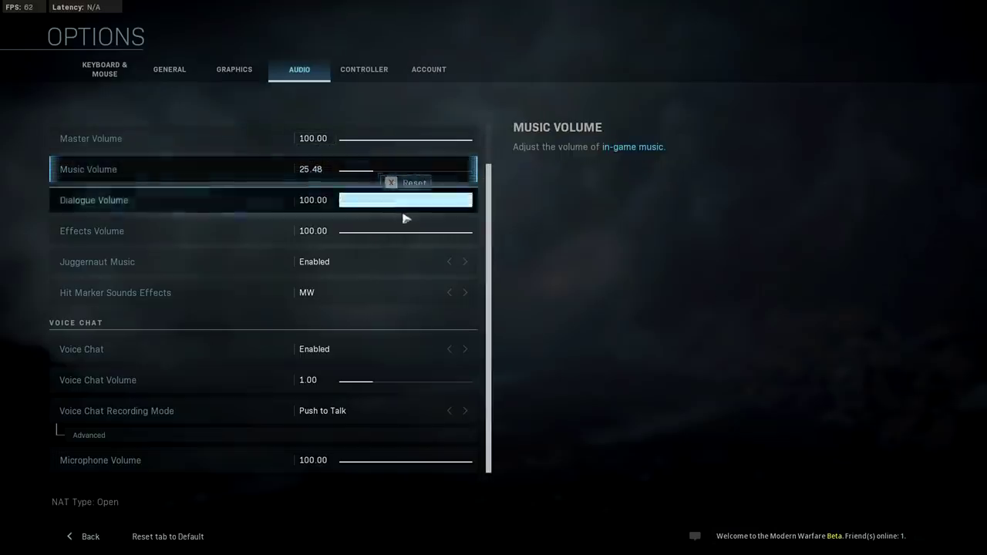
left_click(448, 206)
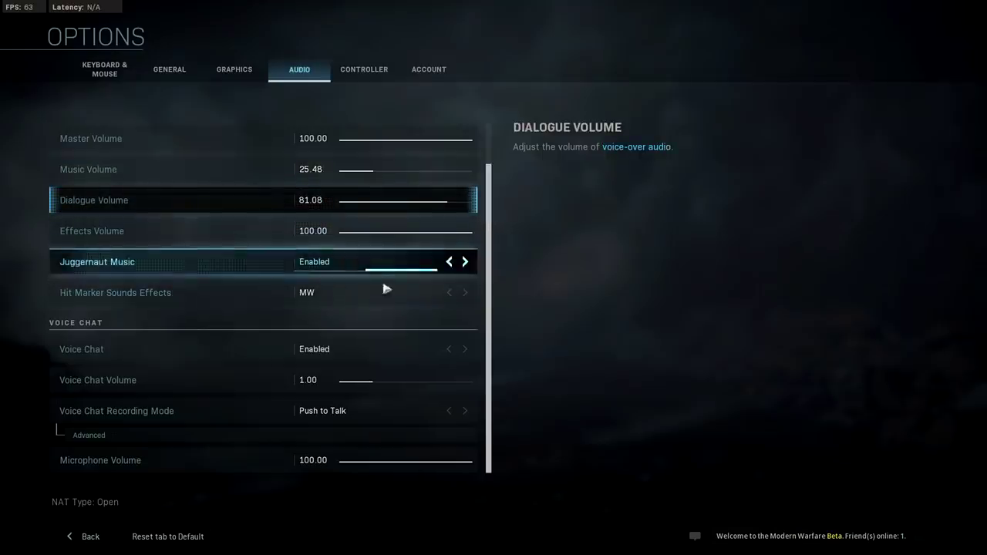
- Change Hit Marker Sounds Effects to Classic
left_click(339, 303)
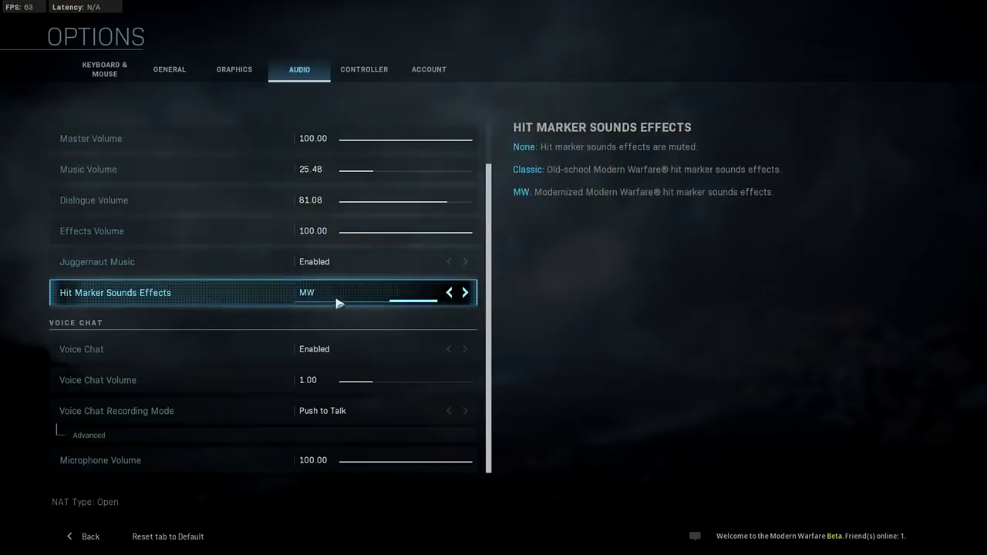
left_click(449, 293)
left_click(449, 293)
left_click(466, 294)
- Scroll through the Controller options, then bring up the Account options showing Crossplay Enabled
left_click(363, 80)
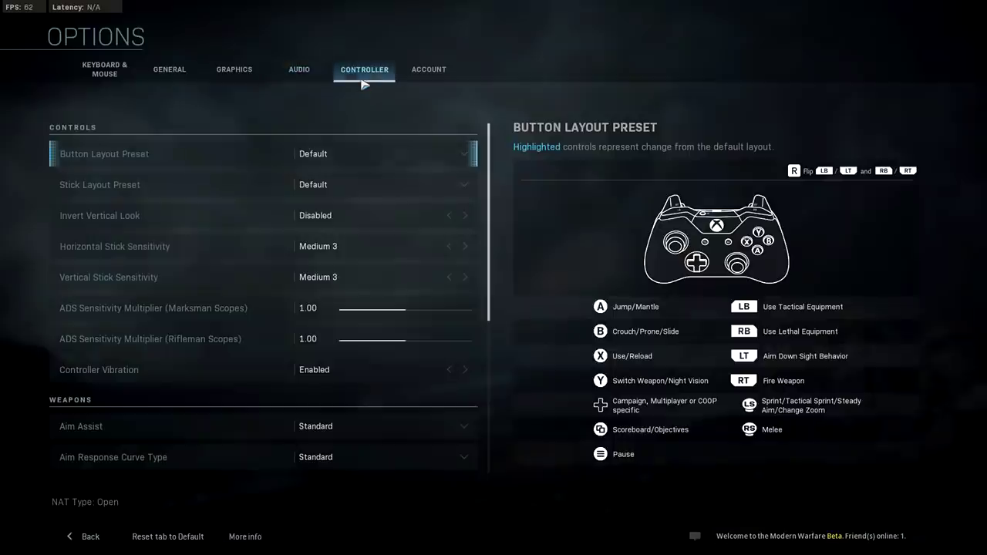
scroll(493, 138, "down", 1)
left_click_drag(493, 138, 491, 193)
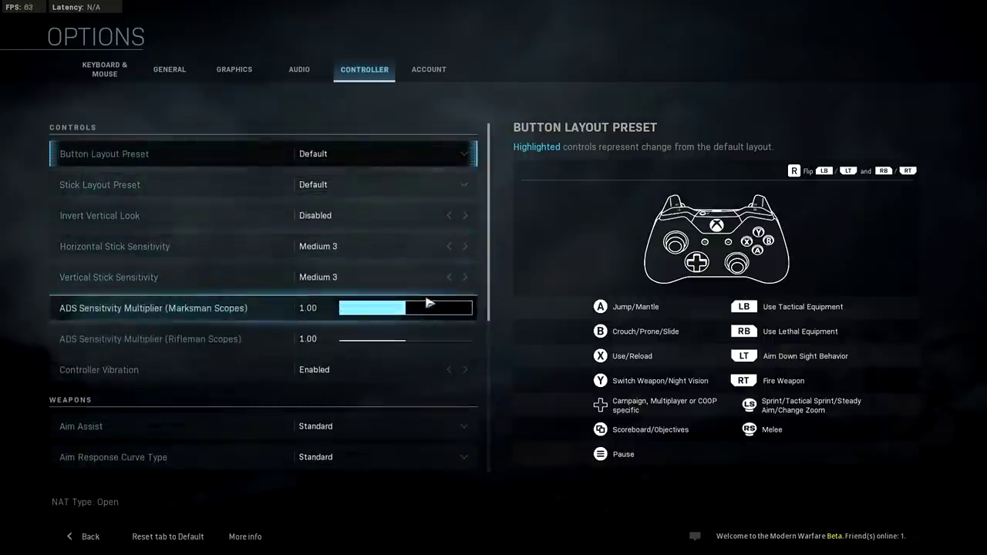
scroll(378, 271, "down", 3)
scroll(378, 271, "up", 3)
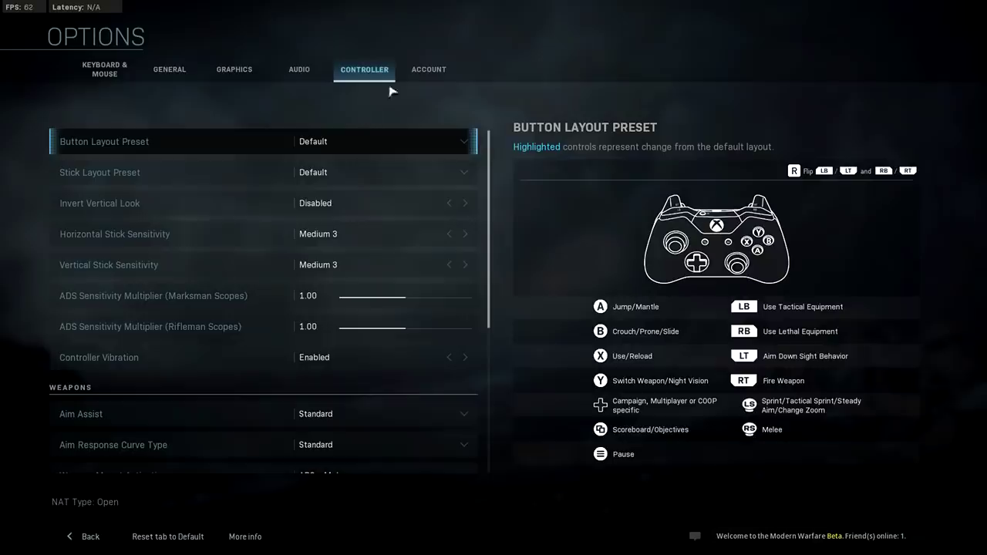
left_click(424, 71)
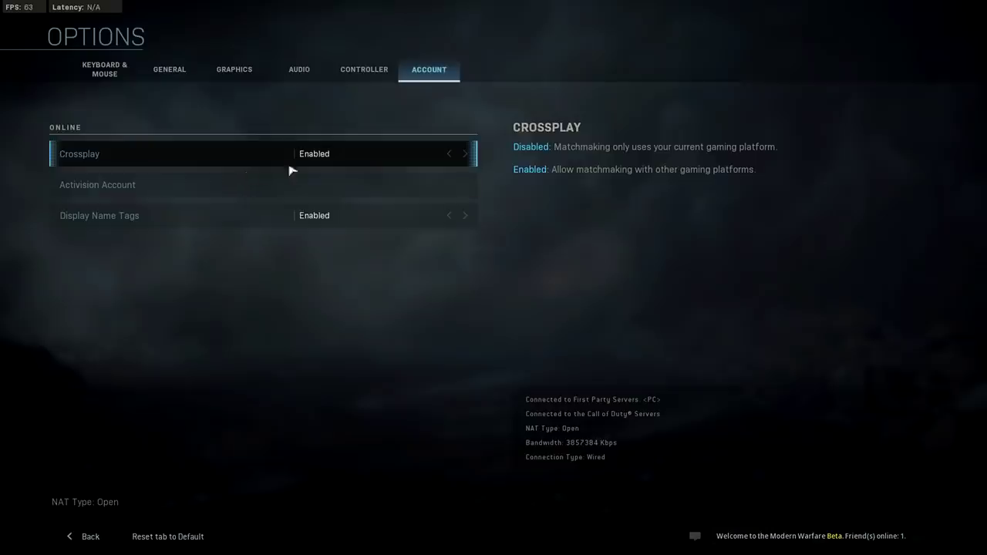
- Return to the Graphics options after a brief look at General, and scroll through the display and post-processing settings
left_click(235, 71)
left_click_drag(492, 178, 254, 97)
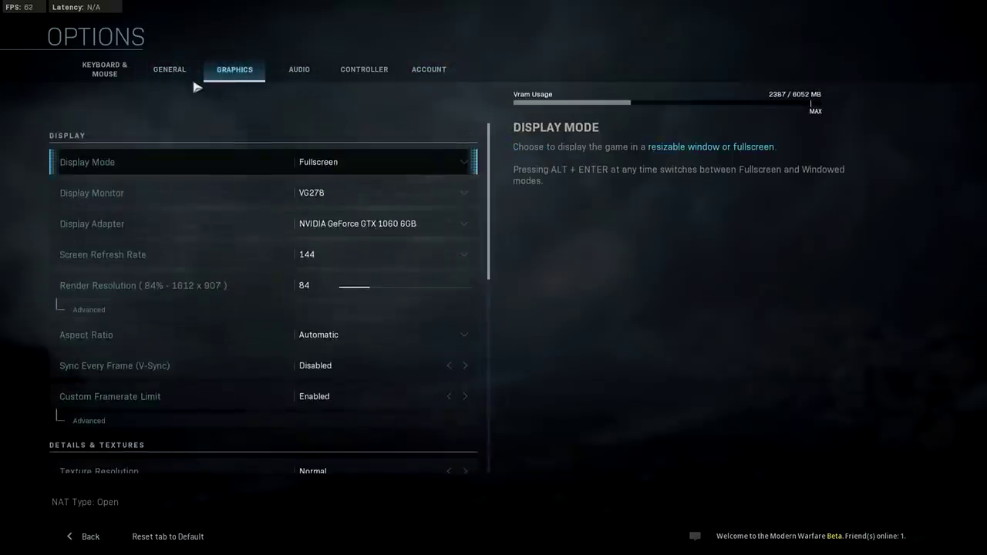
left_click(166, 77)
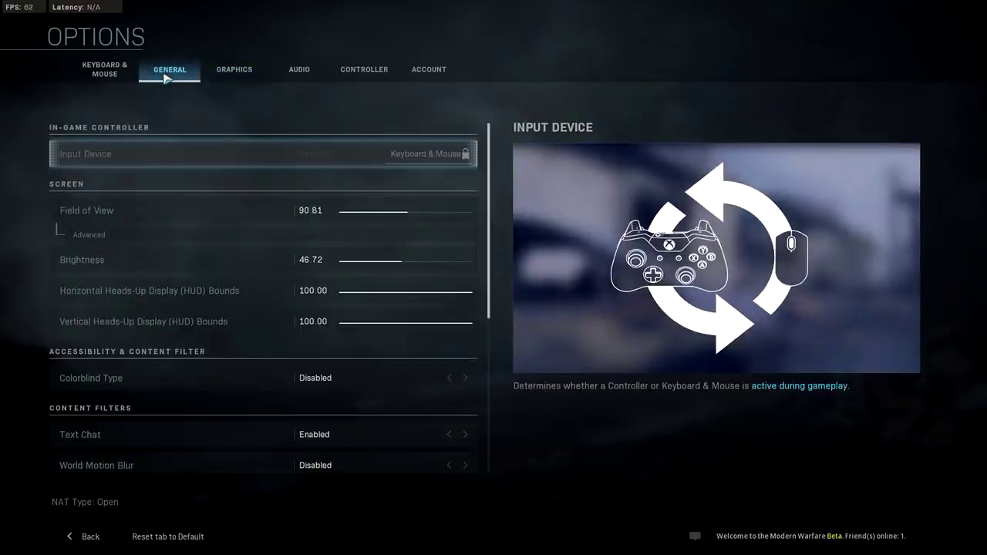
left_click(239, 71)
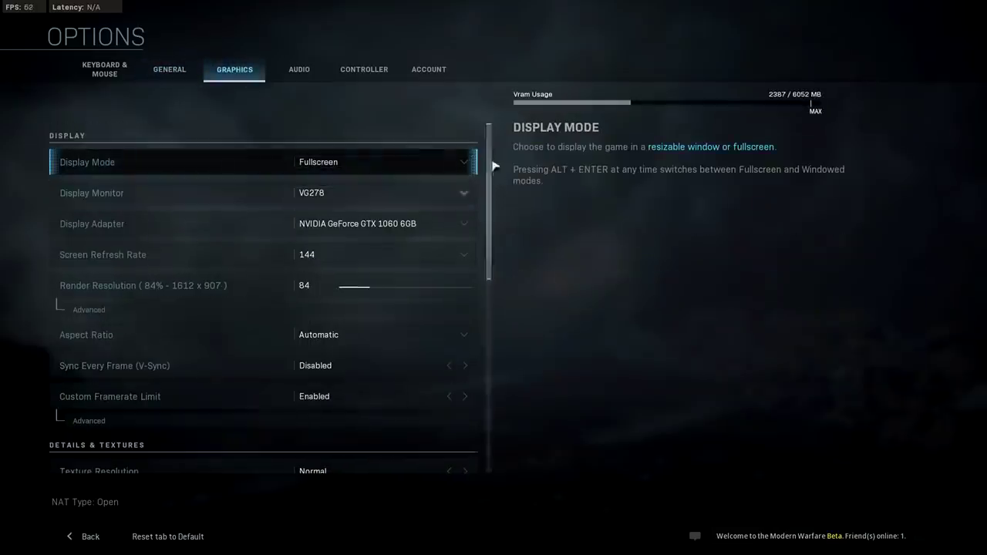
mouse_move(490, 153)
left_mouse_down()
mouse_move(501, 375)
mouse_move(474, 159)
mouse_move(482, 335)
mouse_move(489, 352)
mouse_move(480, 151)
left_mouse_up()
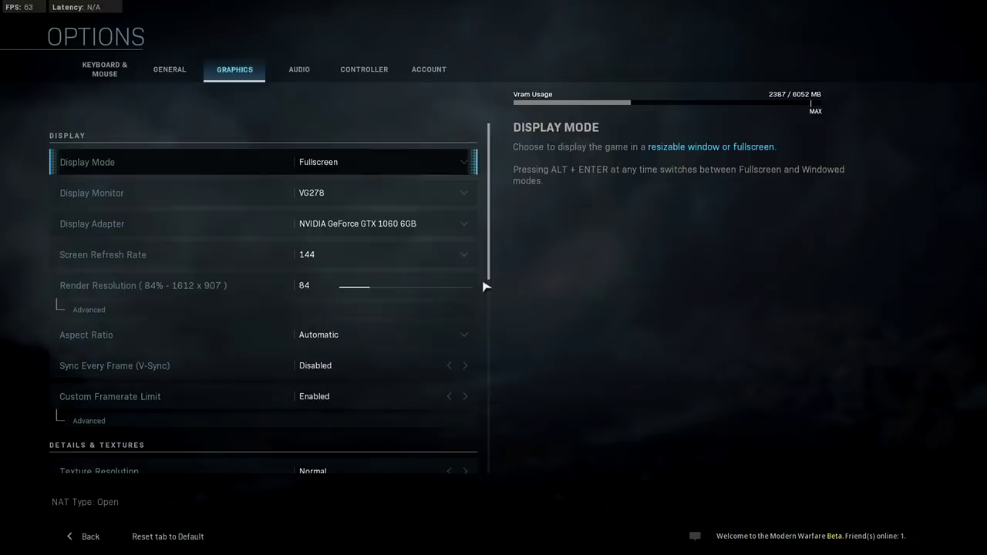
left_click_drag(495, 185, 502, 405)
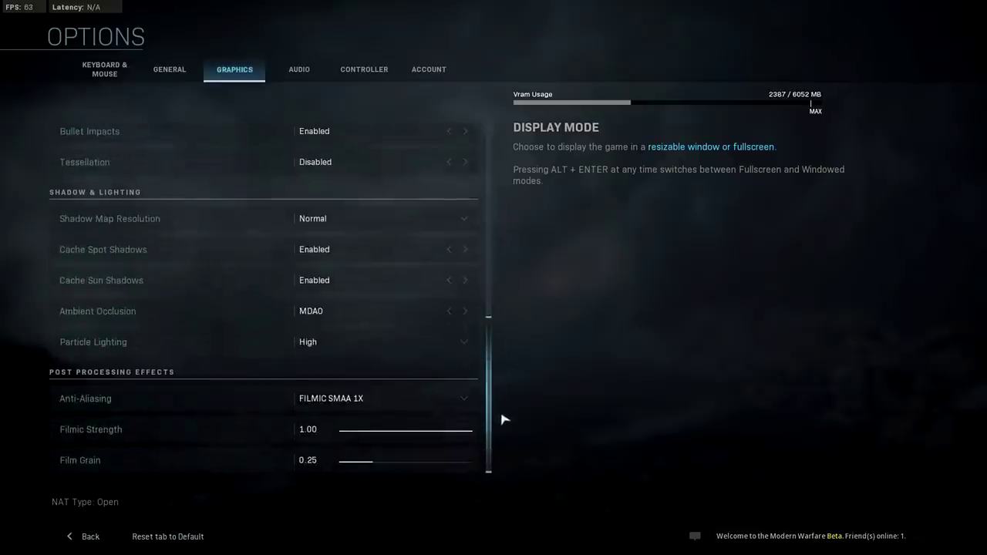